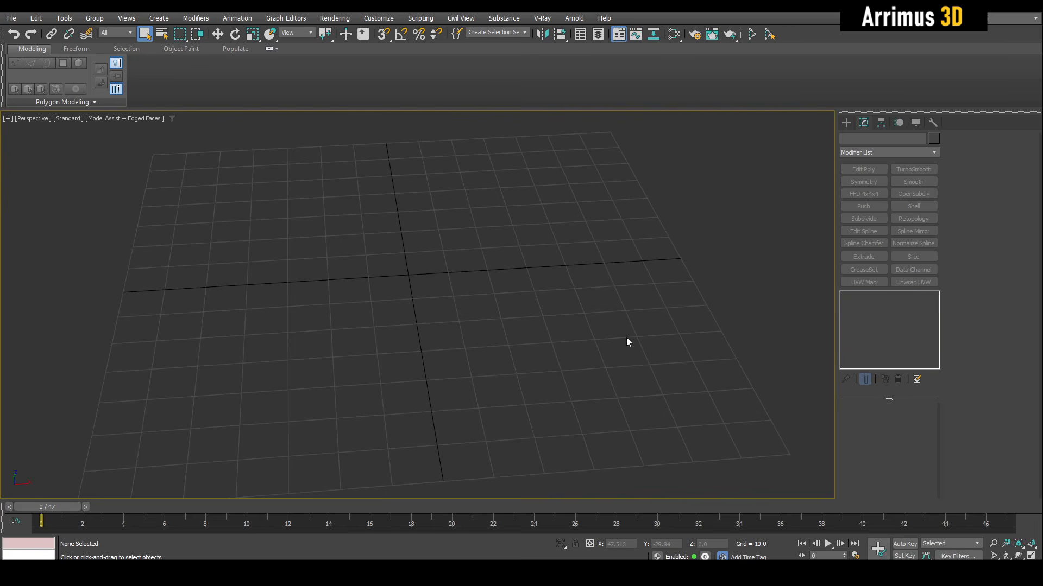
- Create a plane about 88 units long and 184 units wide with 4 length and 4 width segments across the grid
scroll(553, 379, "down", 6)
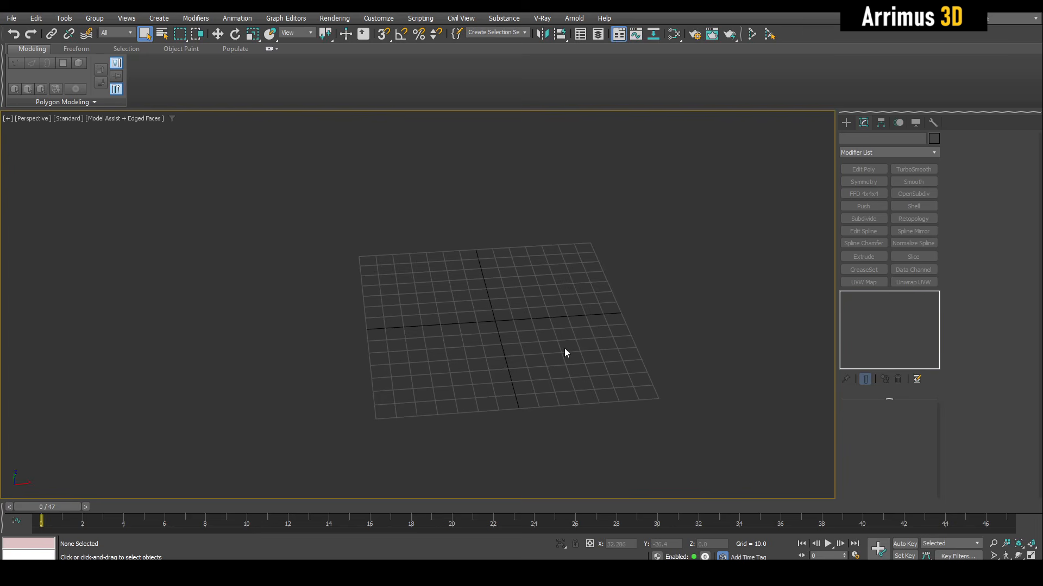
middle_click_drag(568, 367, 573, 375)
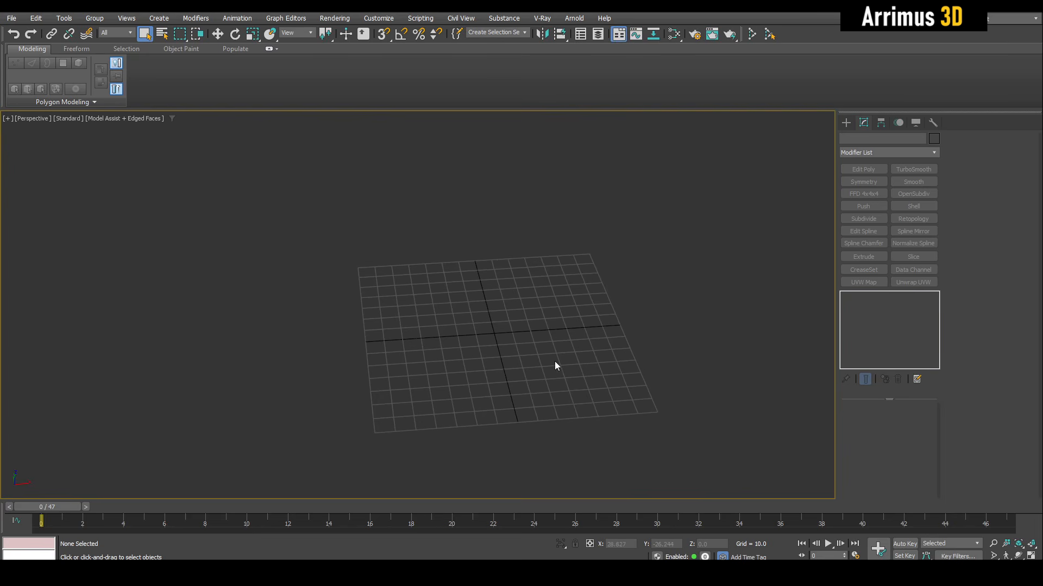
key("shift+6")
left_click_drag(362, 297, 730, 377)
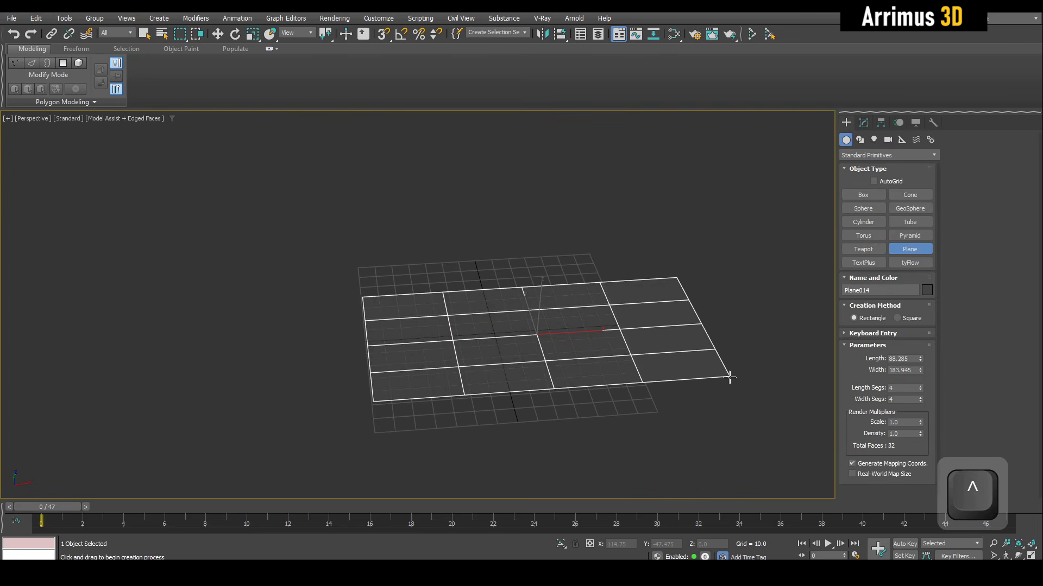
right_click(729, 377)
- Add an Edit Poly modifier to the plane and extend its back border edges straight up about 64 units into a wall
scroll(561, 265, "up", 4)
key("2")
scroll(575, 323, "down", 4)
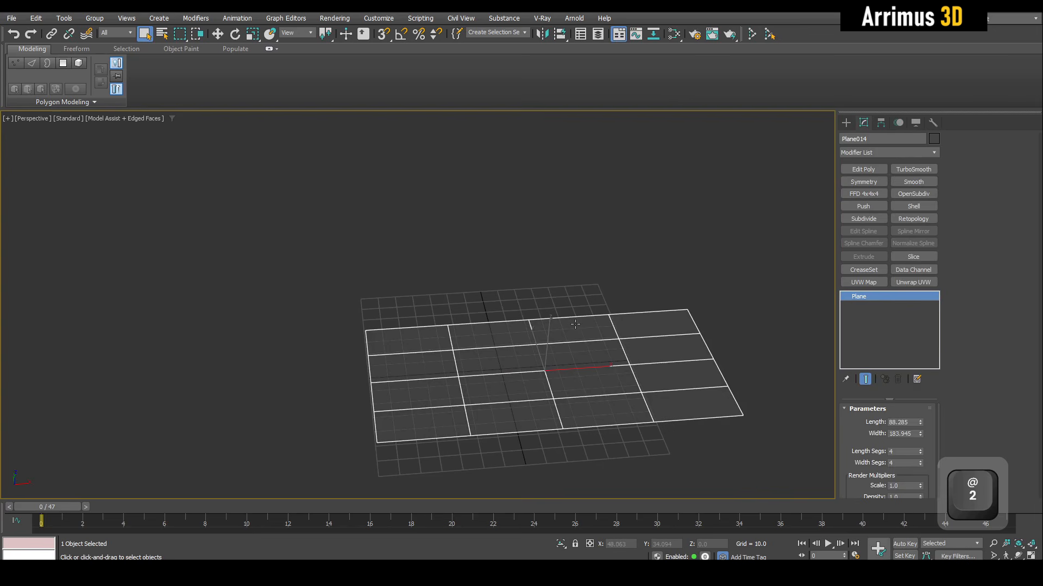
left_click(574, 320)
key("w")
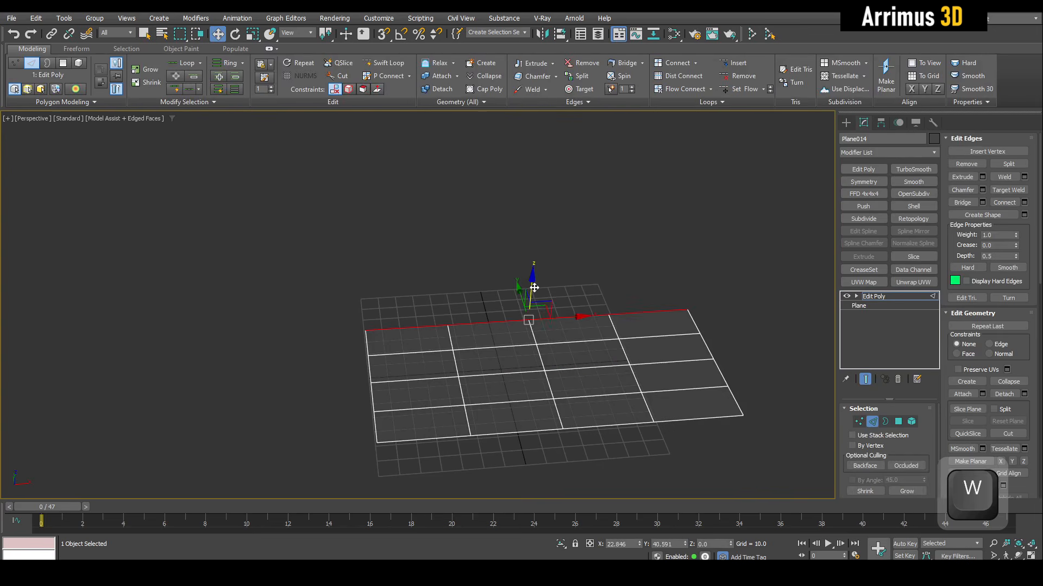
left_click_drag(534, 287, 554, 191, "shift")
- Extend the wall's upper edges backward about 172 units along Y to form a raised platform
middle_click_drag(553, 191, 474, 301, "alt")
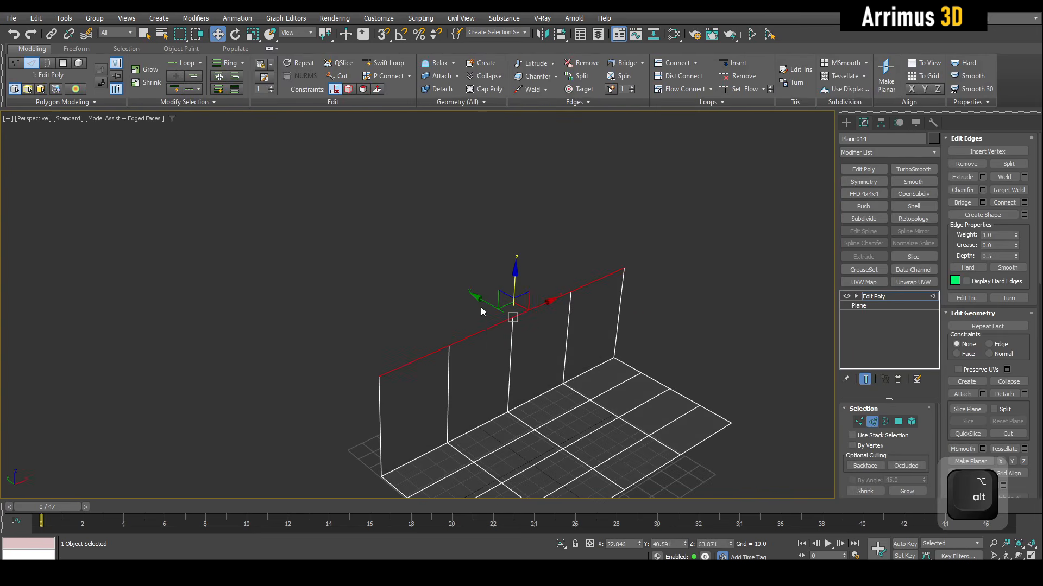
left_click_drag(485, 304, 321, 239, "shift")
middle_click_drag(435, 327, 347, 275)
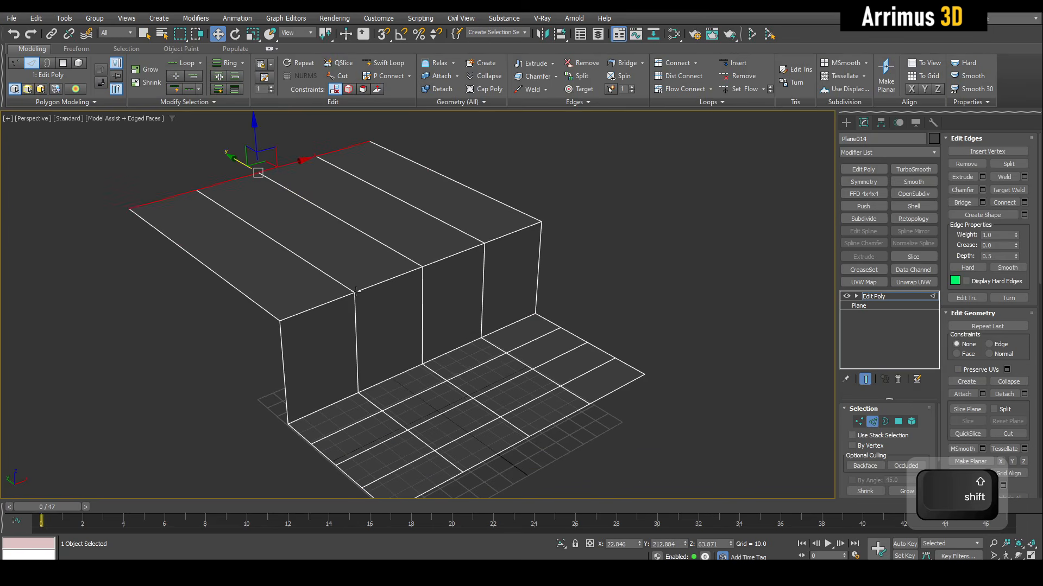
- Stretch the stepped mesh along its X axis so the wall and platform become much wider
key("1")
left_click(422, 363)
key("r")
middle_click_drag(387, 358, 407, 344, "alt")
scroll(455, 294, "down", 3)
scroll(565, 299, "up", 3)
key("1")
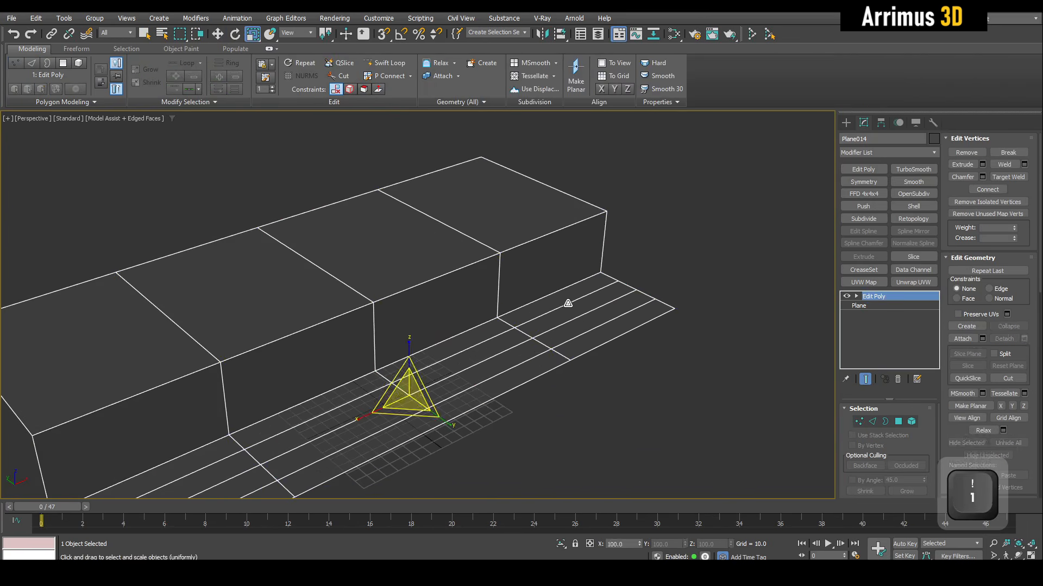
key("q")
scroll(475, 350, "up", 2)
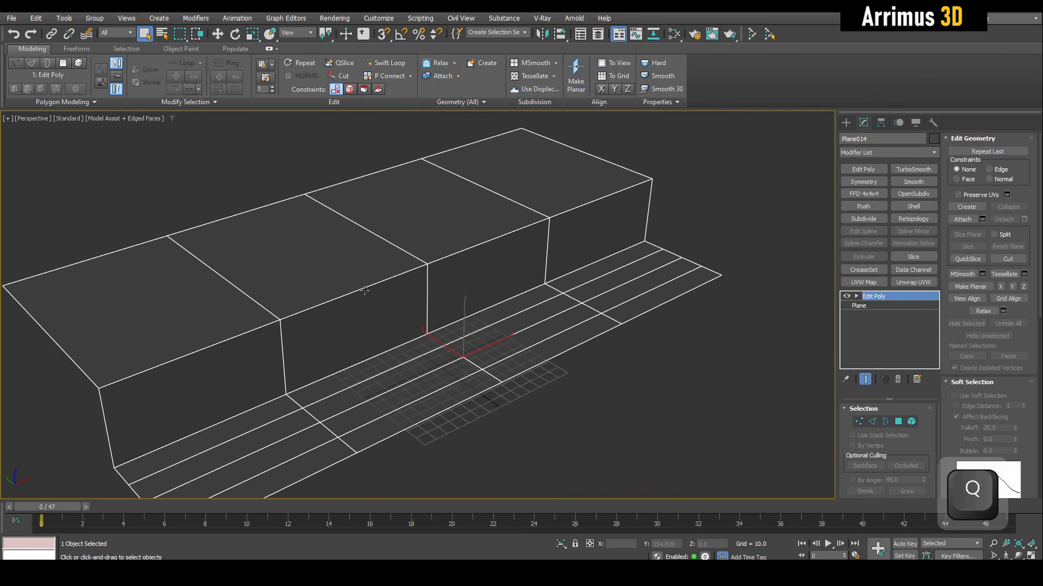
- Add a second Edit Poly modifier and insert a Swift Loop edge loop just beside the middle loop across the steps
middle_click_drag(412, 344, 507, 282)
scroll(506, 286, "up", 3)
key("shift+e")
key("1")
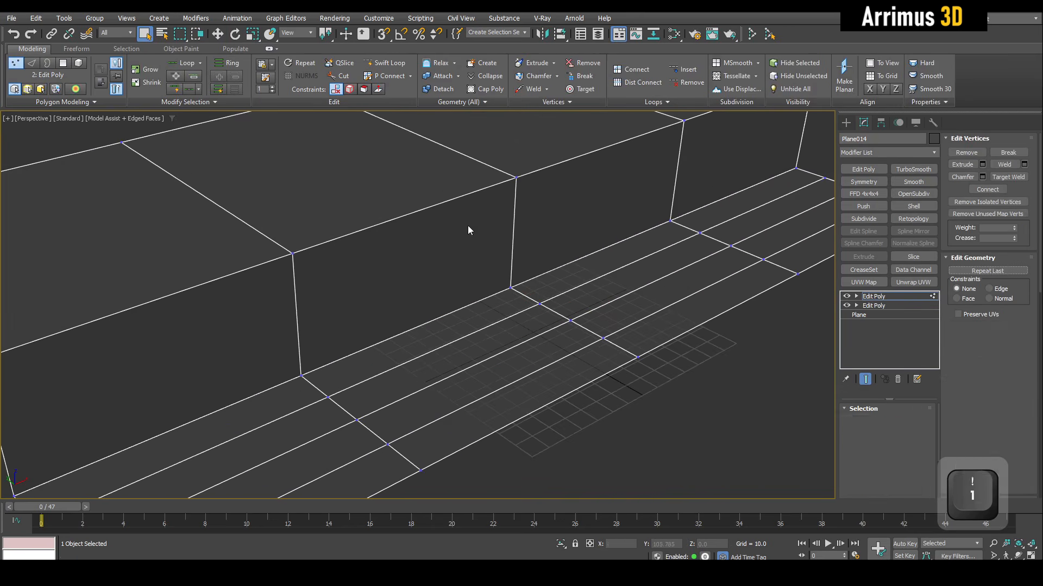
key("alt+s")
left_click(434, 205)
right_click(434, 206)
- Select the narrow polygon strip from the floor up the wall and bevel it as a group with 0.0 height and 0.0 outline
key("4")
key("q")
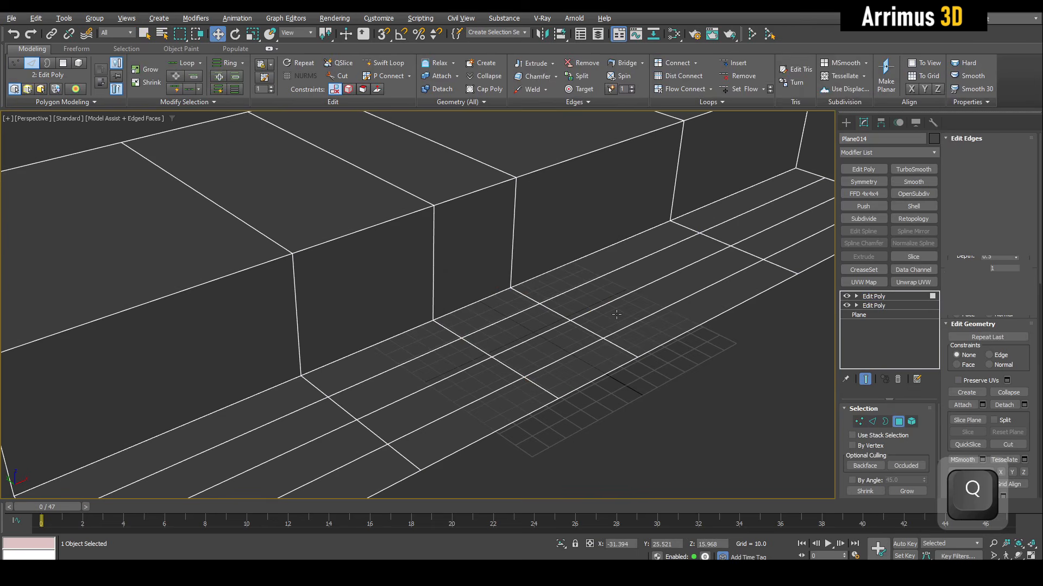
left_click(546, 351)
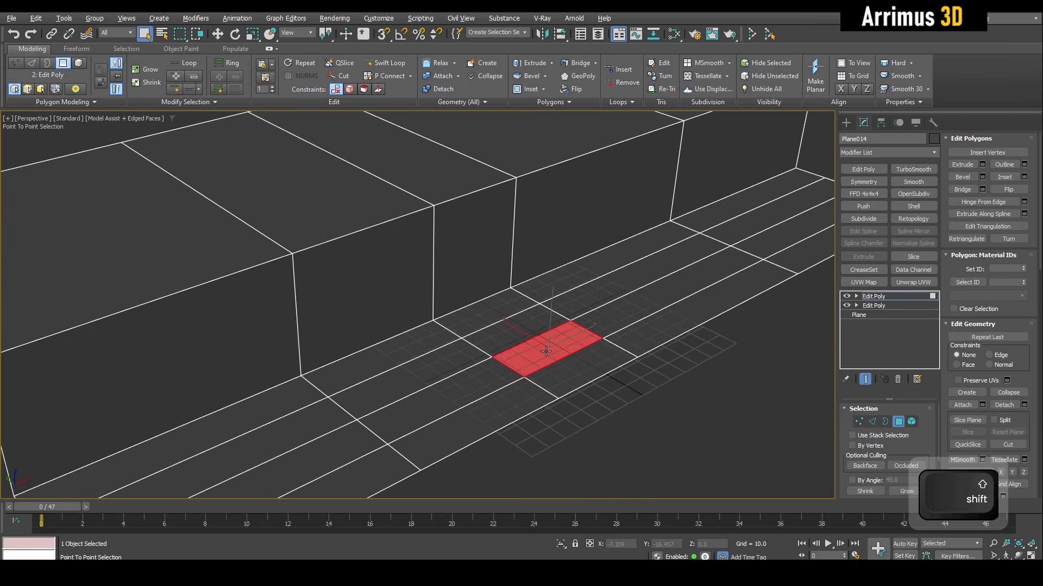
left_click(463, 228, "shift")
middle_click_drag(590, 298, 579, 322)
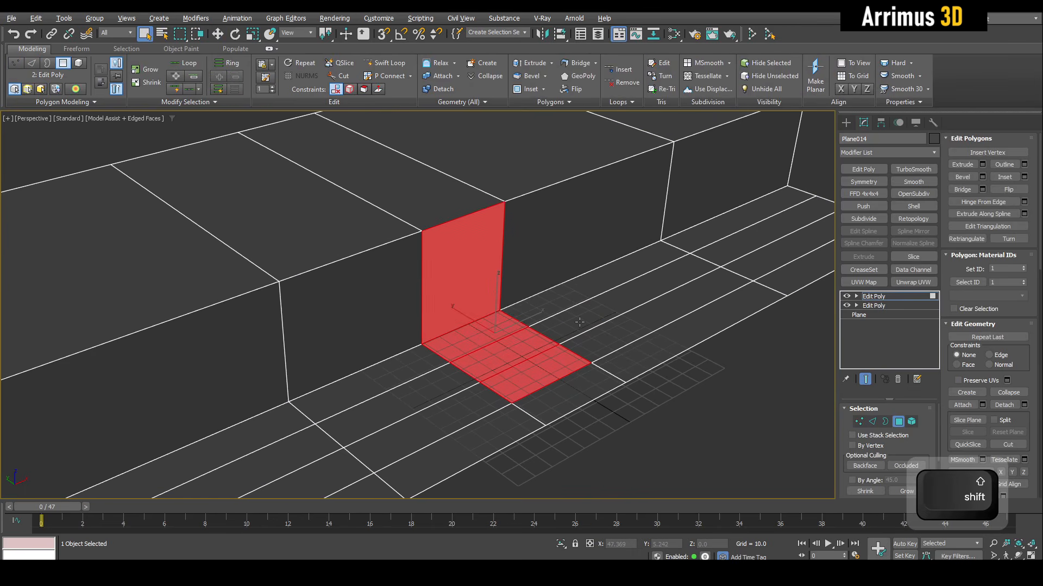
key("shift+b")
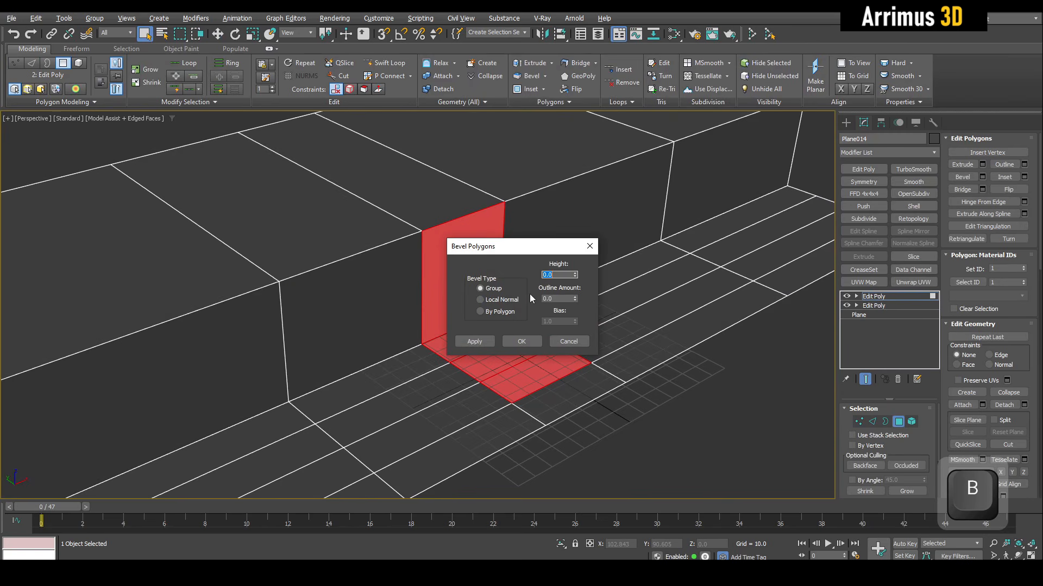
left_click(523, 338)
- Try moving the beveled polygon strip upward and backward to test its new side faces, and cancel the move
mouse_move(567, 315)
middle_mouse_down()
mouse_move(561, 337)
mouse_move(550, 318)
middle_mouse_up()
key("w")
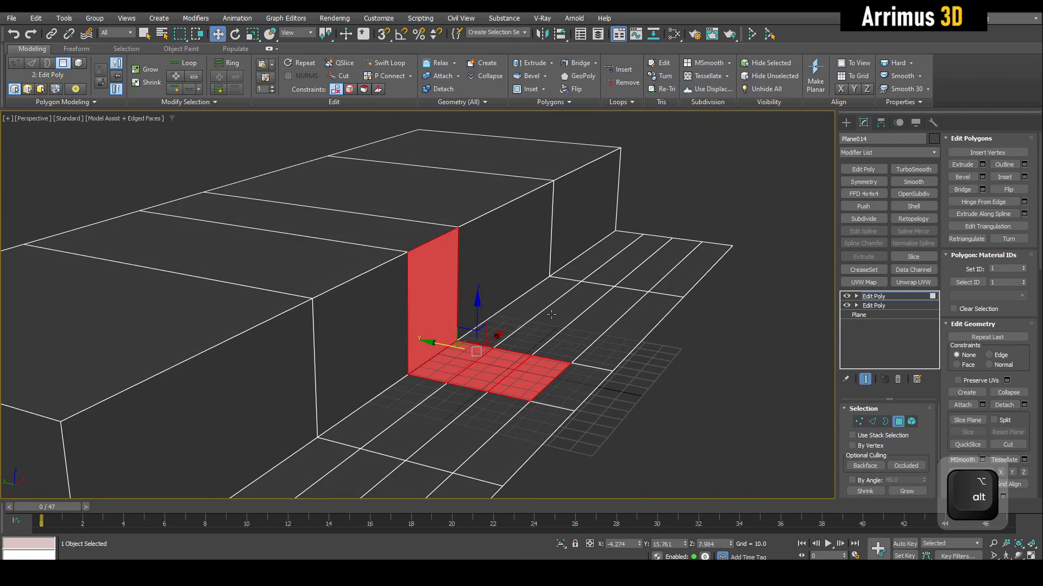
scroll(481, 334, "up", 4)
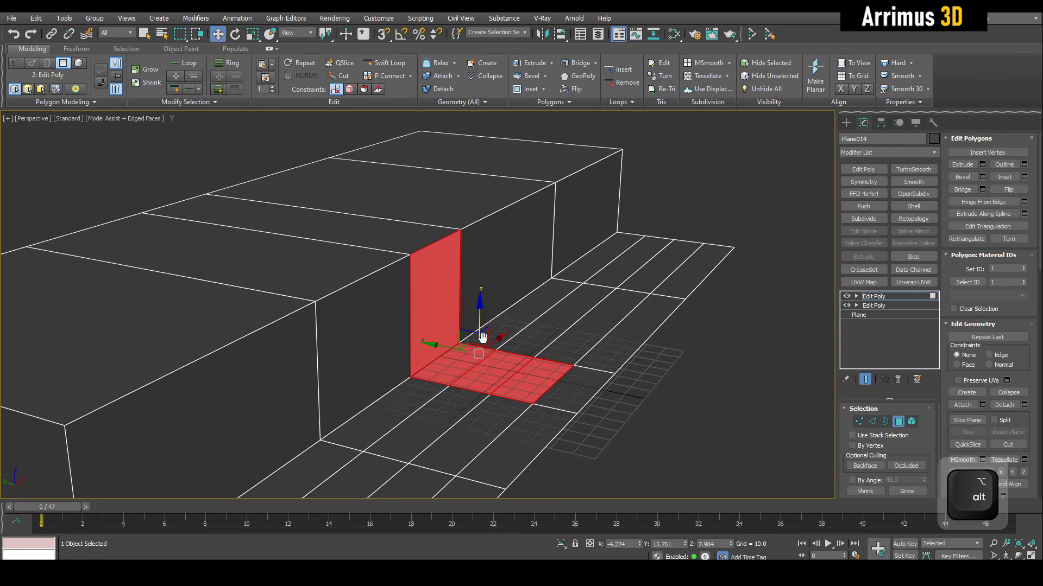
left_click_drag(464, 337, 535, 274)
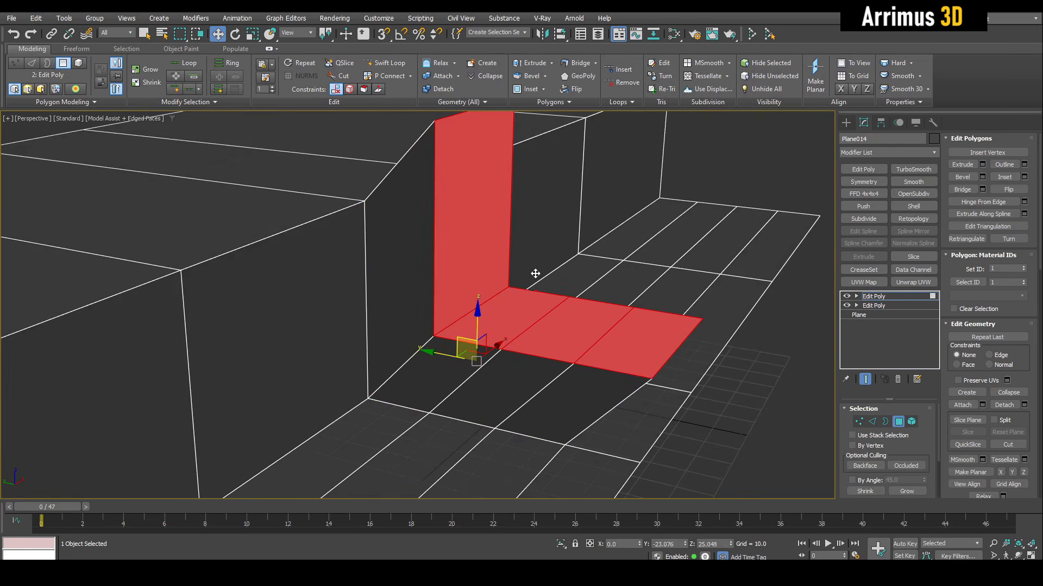
right_click(536, 274)
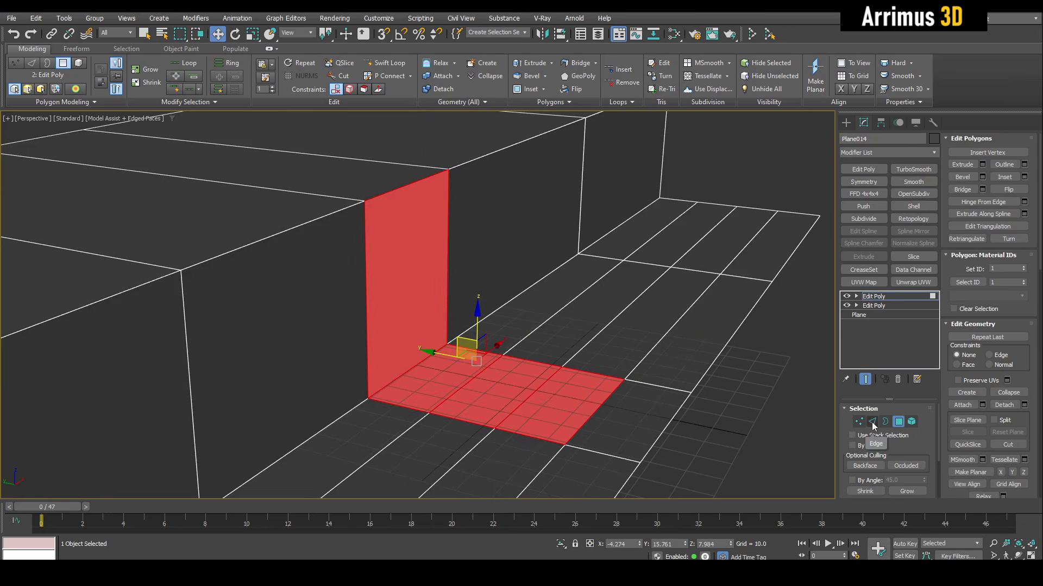
- Convert the strip's selection to its border edges and deselect the upper and lower cross edges, keeping only the two side runs
left_click(873, 424, "shift")
middle_click_drag(660, 335, 588, 351, "alt")
key("q")
scroll(489, 268, "down", 3)
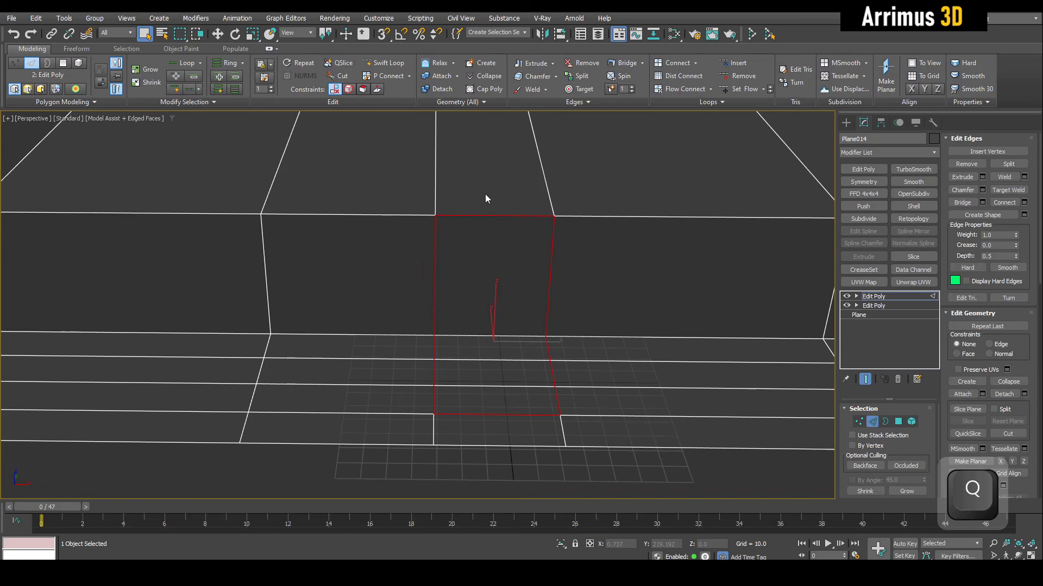
middle_click_drag(512, 293, 499, 181, "alt")
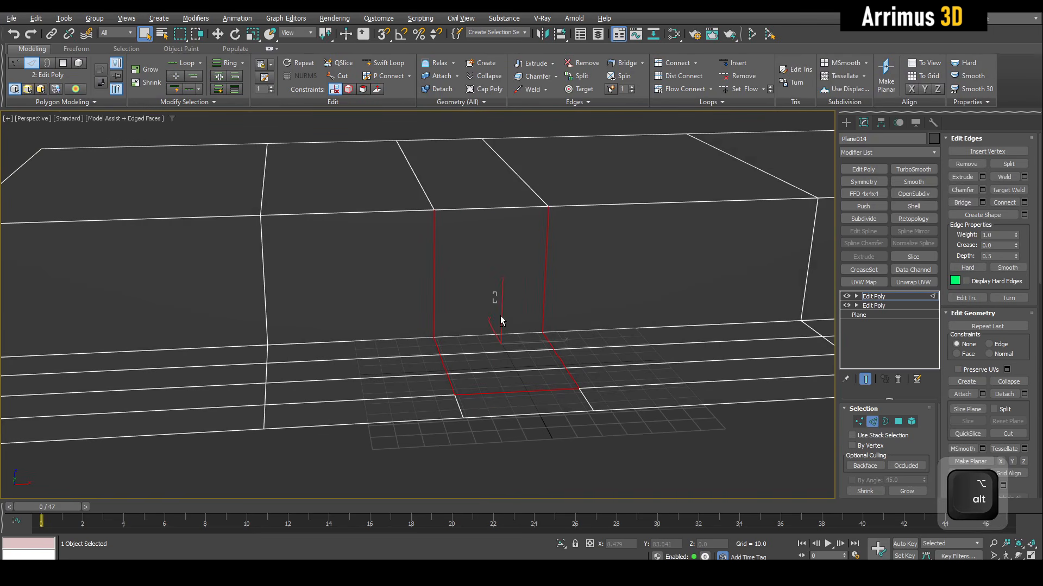
middle_click_drag(519, 413, 581, 354, "alt")
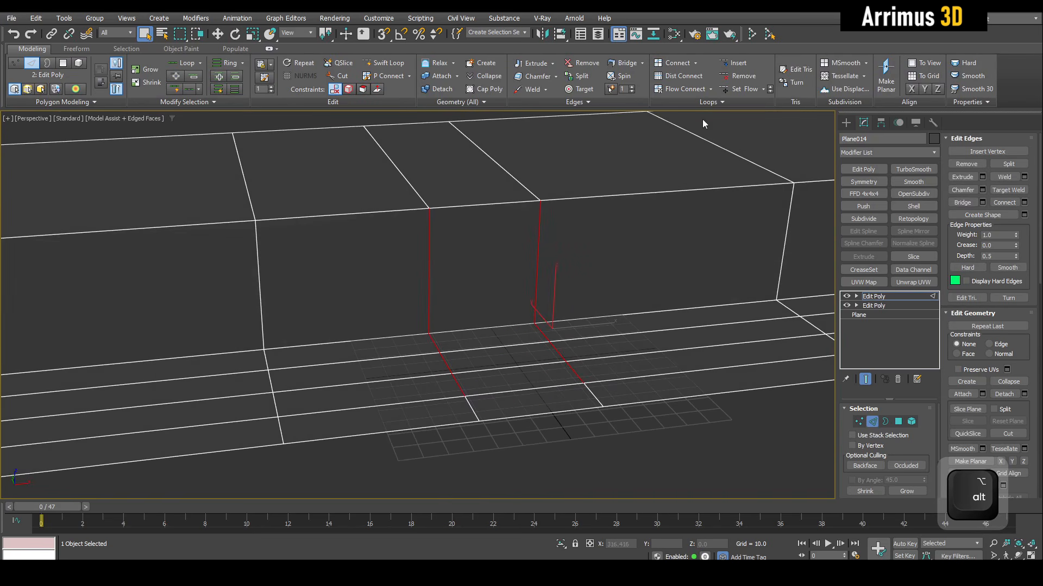
- Open Loop Tools, try both straightening methods on the two selected side edge runs, and undo them
left_click(728, 101)
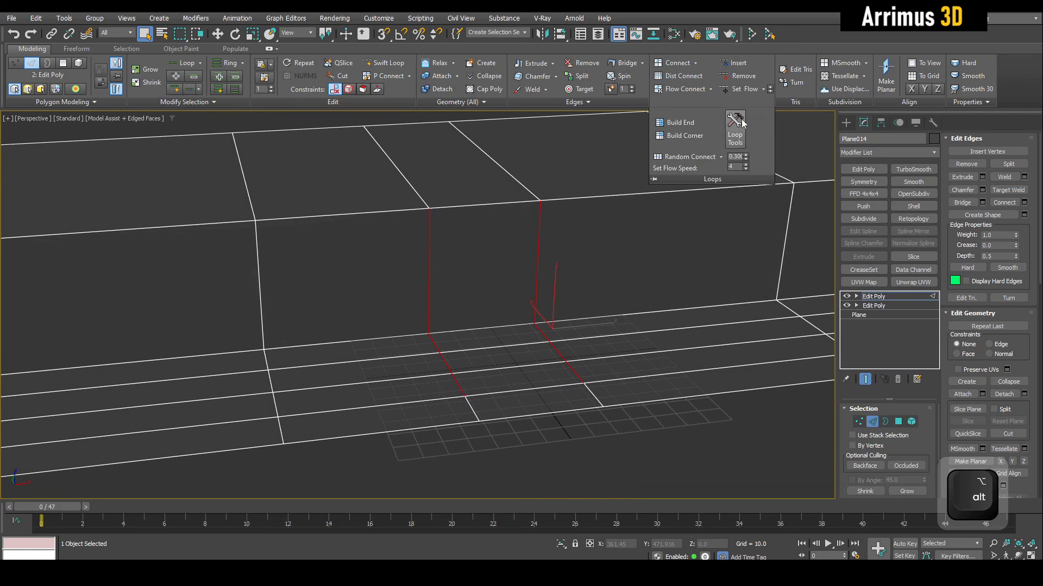
left_click(739, 121)
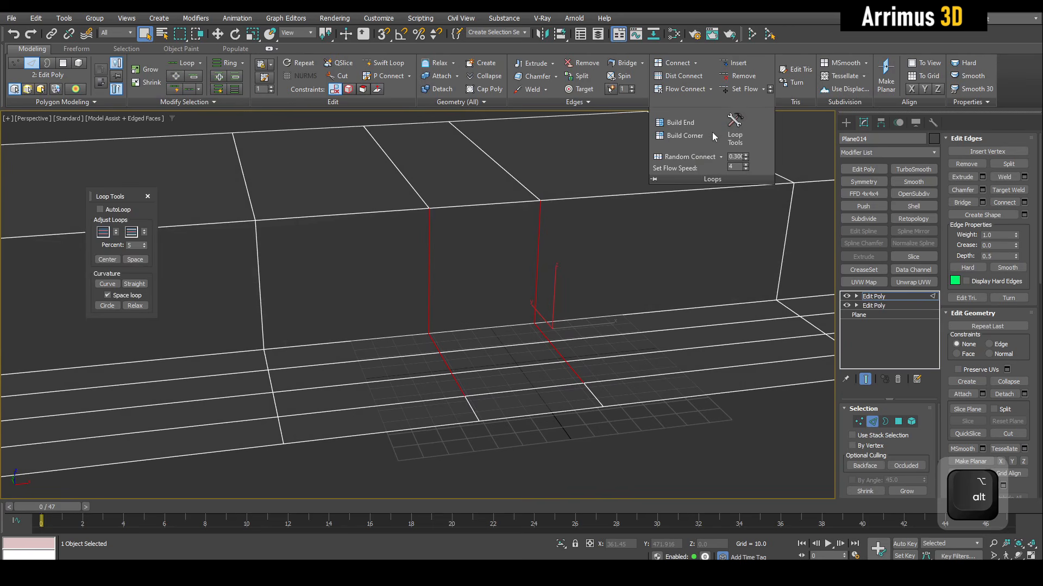
left_click(142, 286)
middle_click_drag(544, 310, 586, 333)
key("ctrl+z")
key("ctrl+alt+s")
key("ctrl+z")
- Straighten the two side edge runs with the Loop Tools Straight command, inspect the ramp, and undo the result
left_click(131, 288)
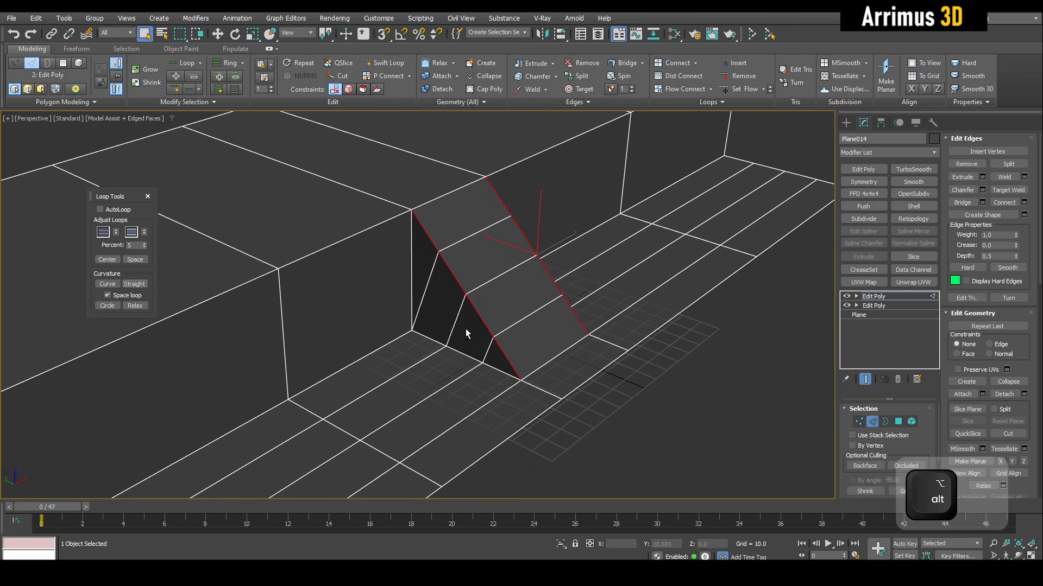
middle_click_drag(466, 330, 510, 326, "alt")
key("ctrl+z")
key("ctrl+y")
key("ctrl+z")
key("ctrl+z")
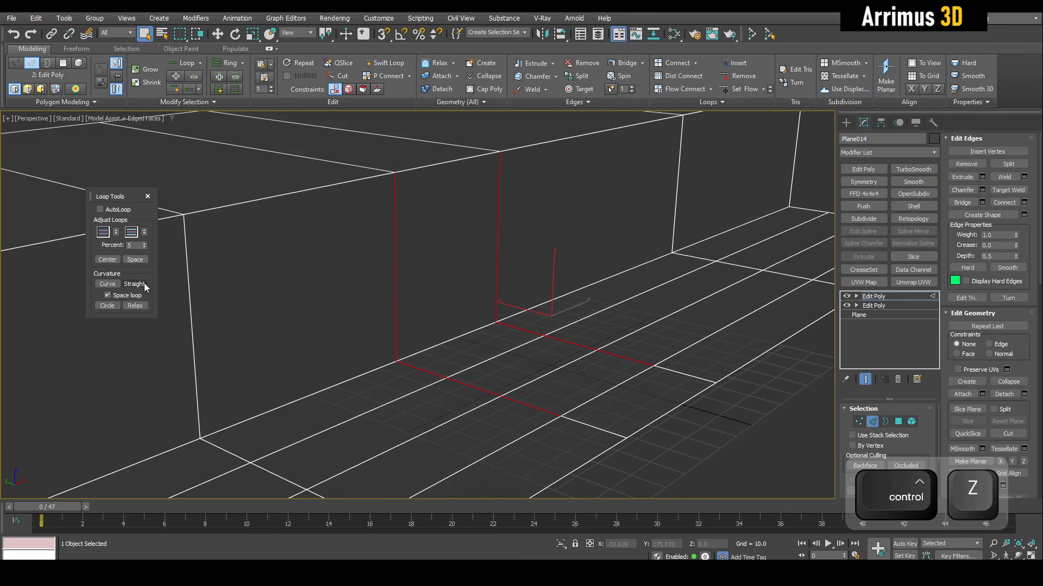
- Apply Loop Tools Straight with Space Loop enabled once more, examine the ramp's segment spacing, and undo it
left_click(134, 284)
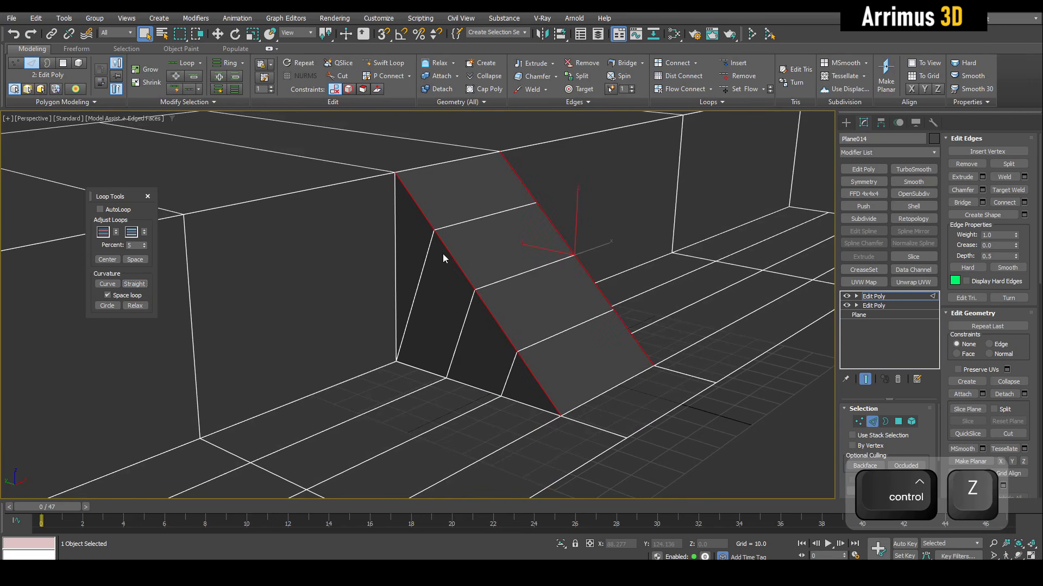
scroll(547, 405, "up", 3)
middle_click_drag(471, 251, 528, 349)
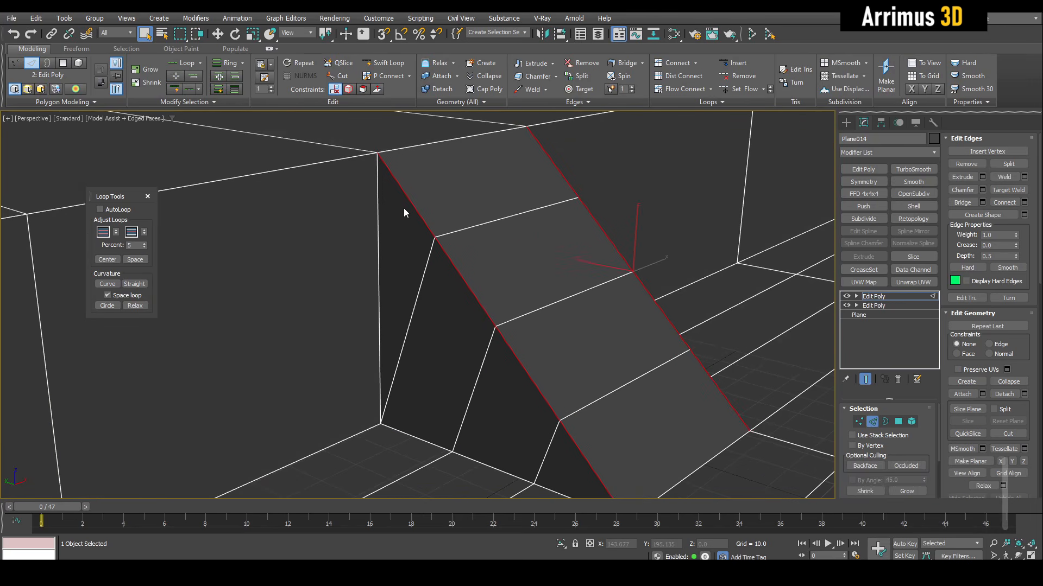
scroll(439, 247, "down", 3)
key("ctrl+alt+z")
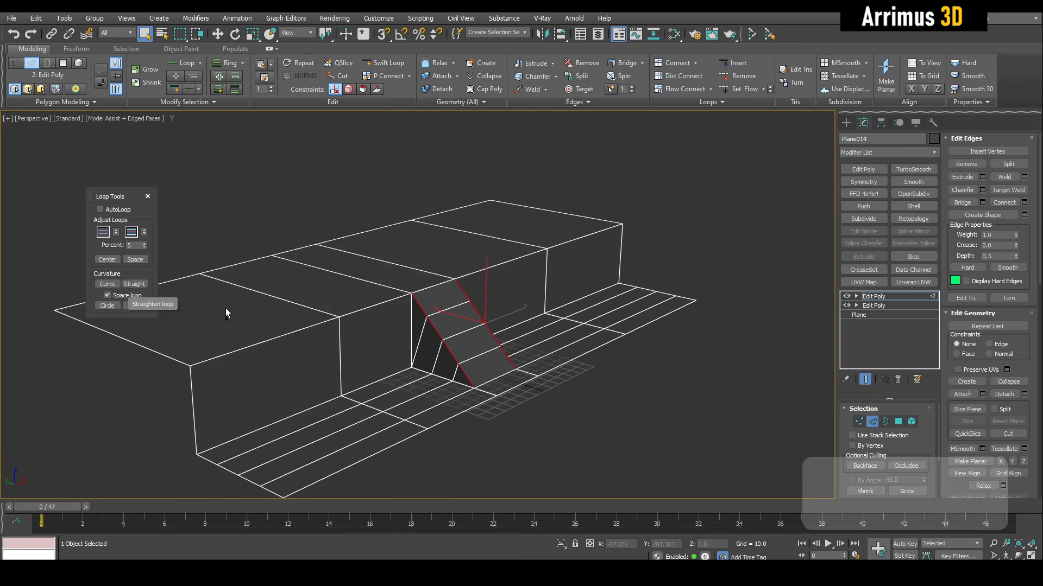
scroll(442, 345, "up", 4)
key("ctrl+z")
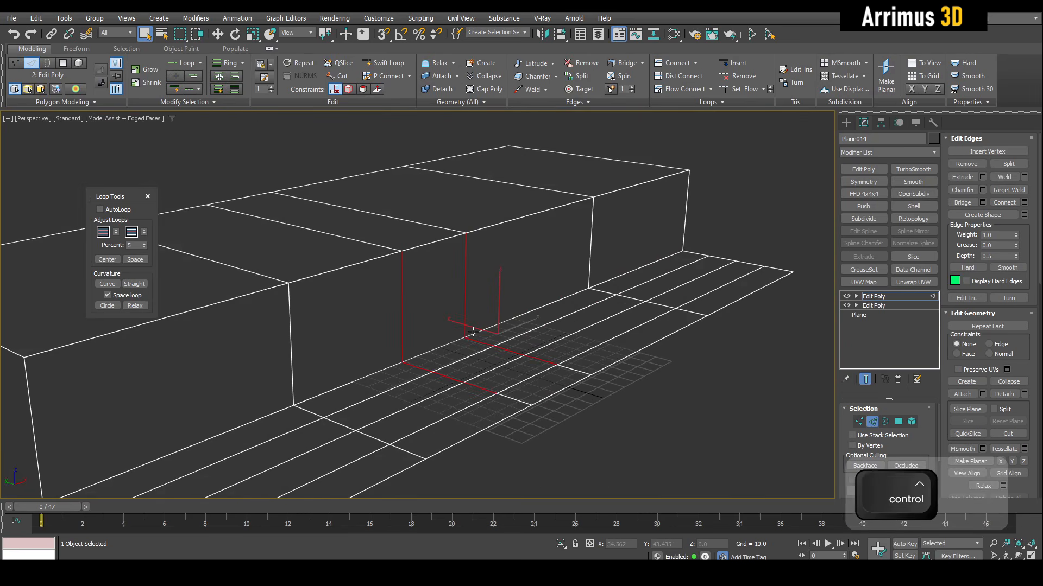
- Compare straightening that keeps the original edge spacing with the evenly spaced Loop Tools Straight, and undo both
key("ctrl+alt+s")
scroll(464, 334, "up", 3)
scroll(515, 369, "up", 2)
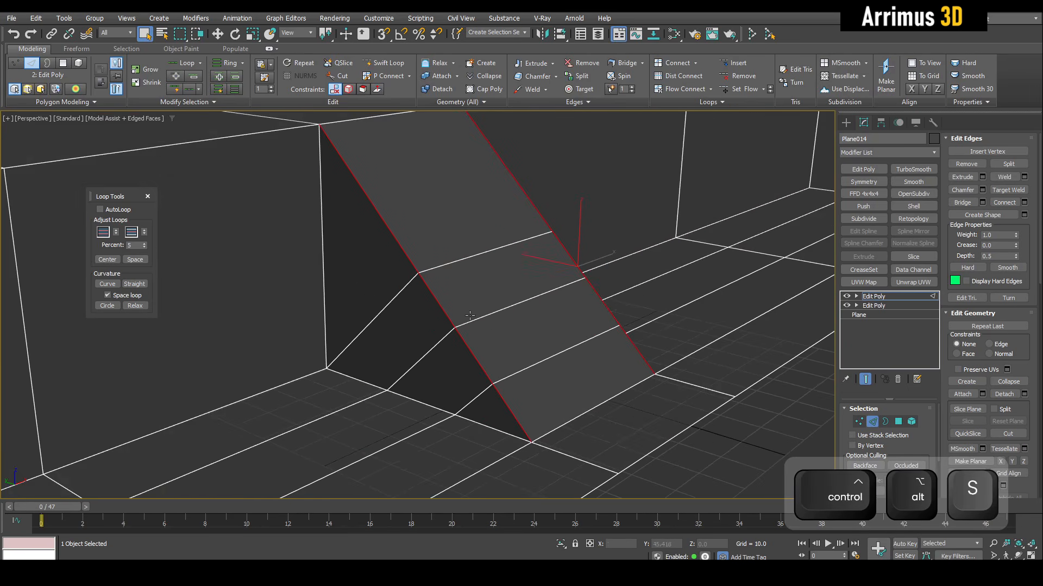
middle_click_drag(523, 367, 324, 308, "alt")
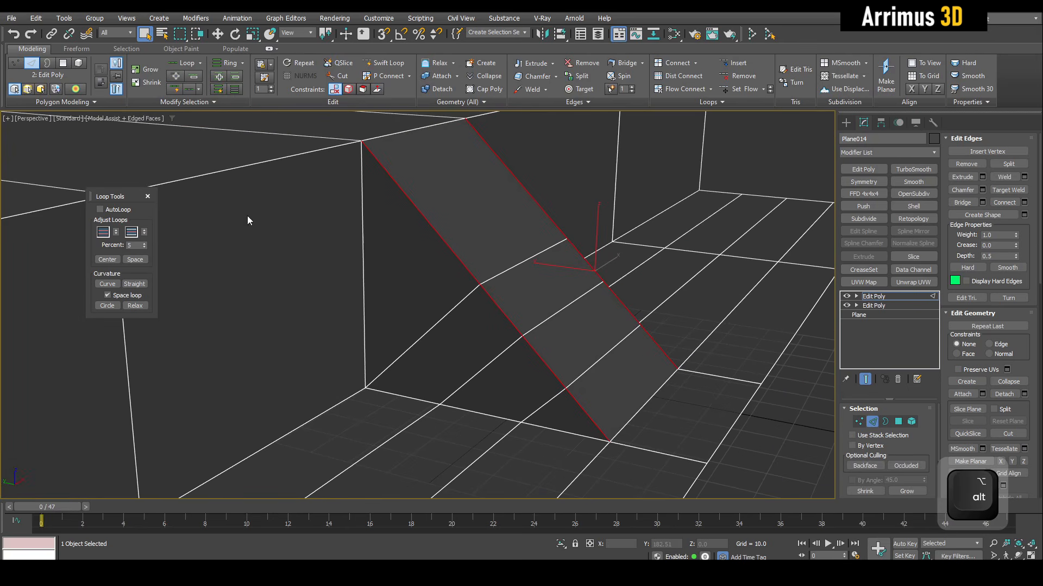
key("ctrl+z")
left_click(135, 283)
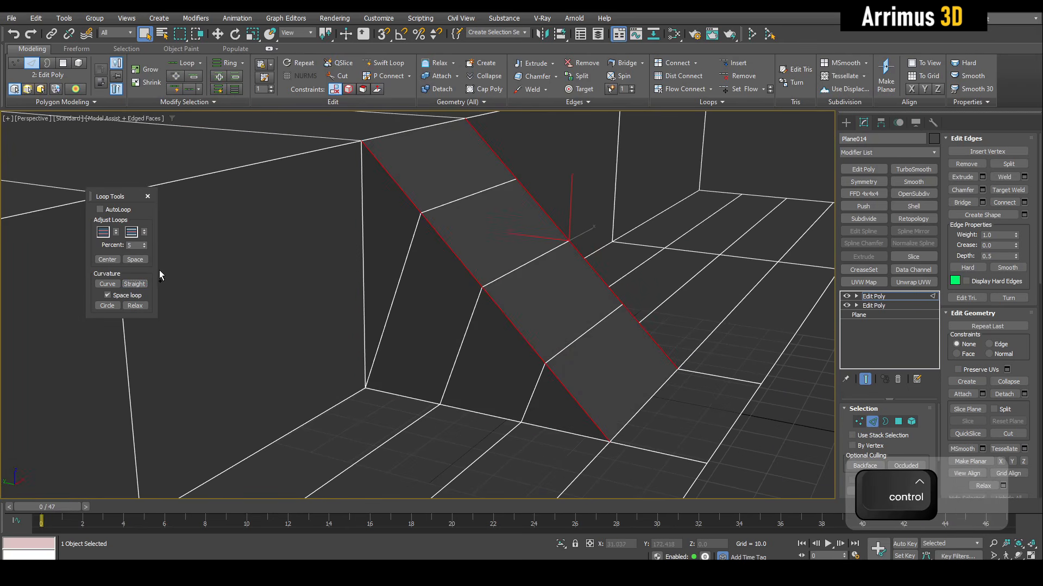
key("ctrl+z")
- Straighten the two side edge runs into a sloped ramp while keeping their original edge spacing
key("ctrl+alt+s")
scroll(488, 321, "down", 3)
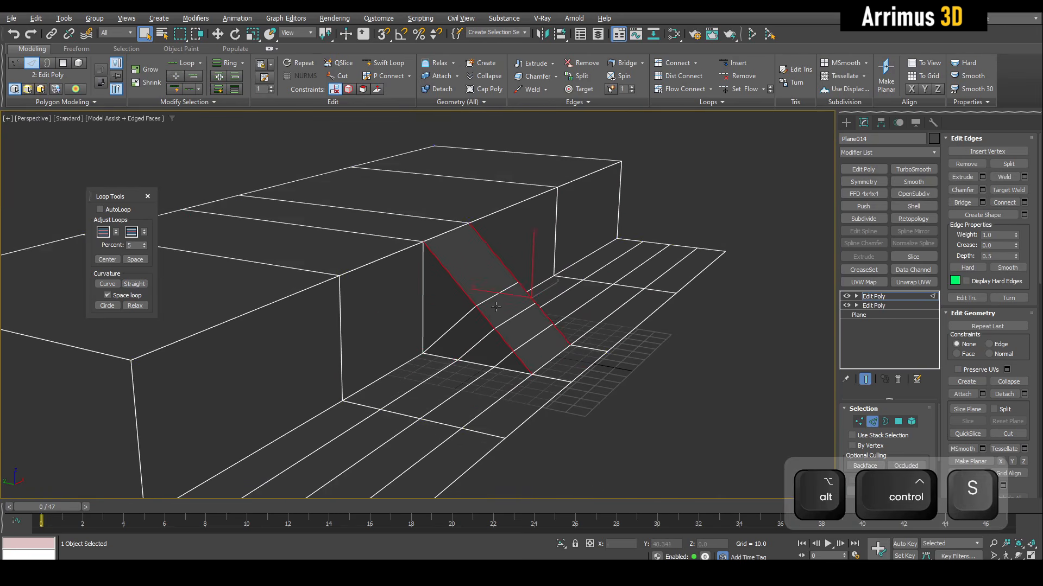
- Weld the mesh's overlapping vertices left by the zero-height bevel and leave vertex editing
key("1")
left_click_drag(627, 415, 631, 415)
key("ctrl+w")
middle_click_drag(631, 416, 543, 332, "alt")
key("1")
- Examine the ramp's surface shading with the edged faces display off, and restore the edge display
scroll(523, 329, "up", 3)
key("F4")
scroll(522, 329, "down", 3)
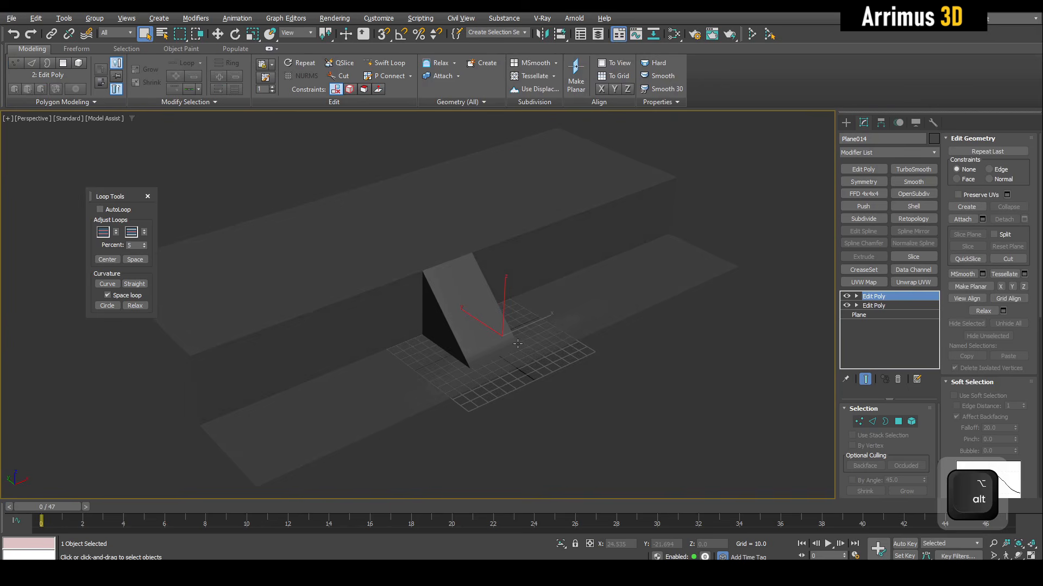
scroll(543, 332, "up", 3)
key("F4")
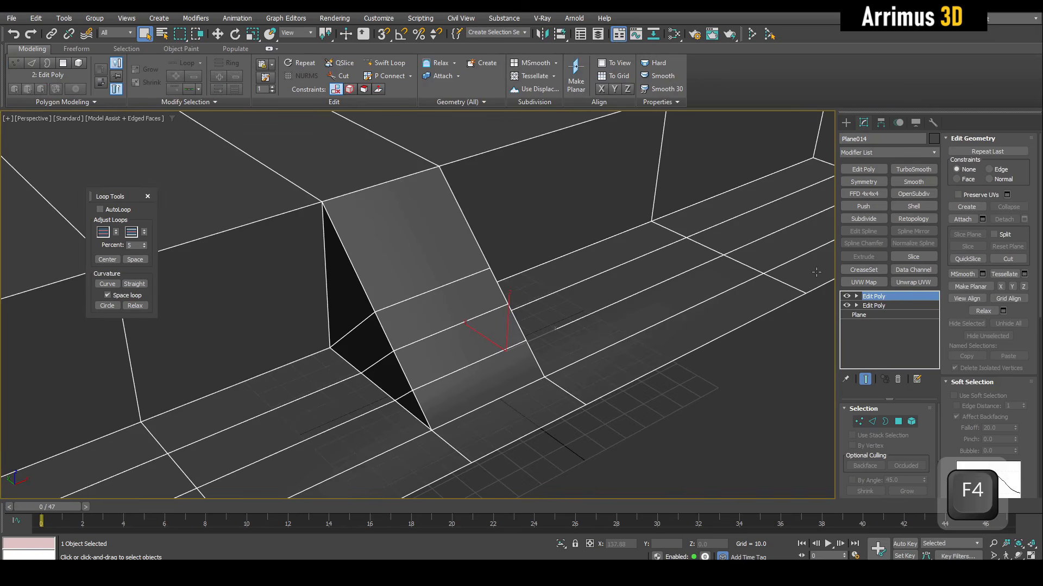
- Add a Smooth modifier and an Edit Poly above it to the ramp mesh, and hide the edged faces
left_click(915, 186)
middle_click_drag(588, 296, 586, 308)
key("1")
key("F4")
scroll(548, 372, "down", 5)
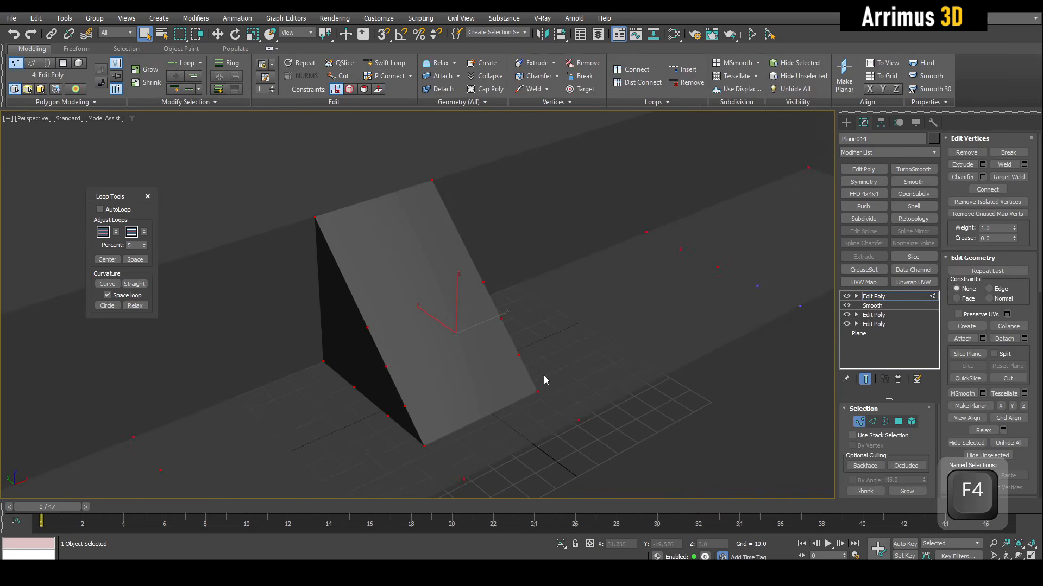
key("1")
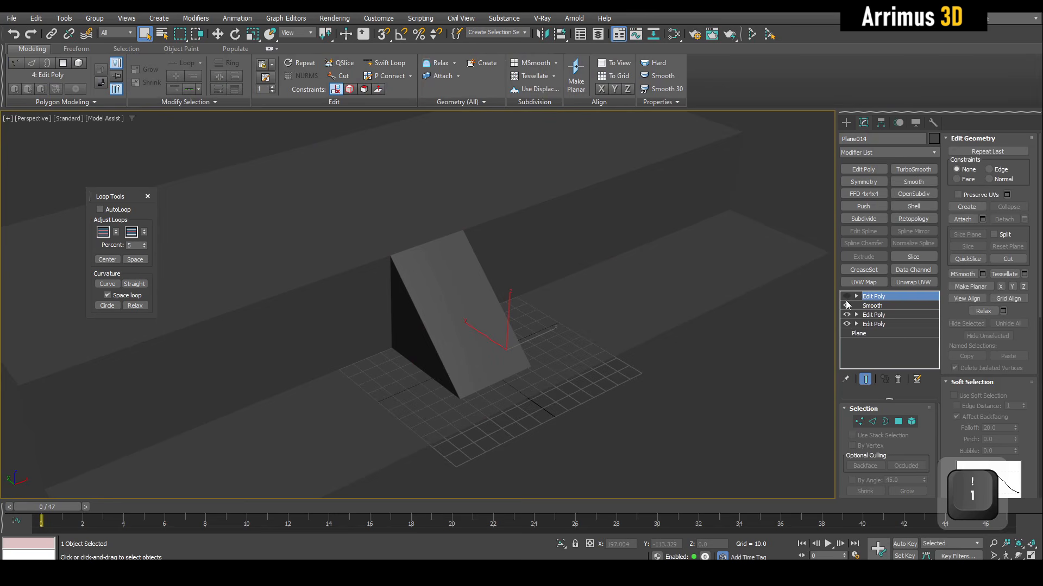
- Compare the ramp's shading with the Smooth modifier off and on, and show the edged faces again
left_click(847, 306)
middle_click_drag(750, 331, 559, 302, "alt")
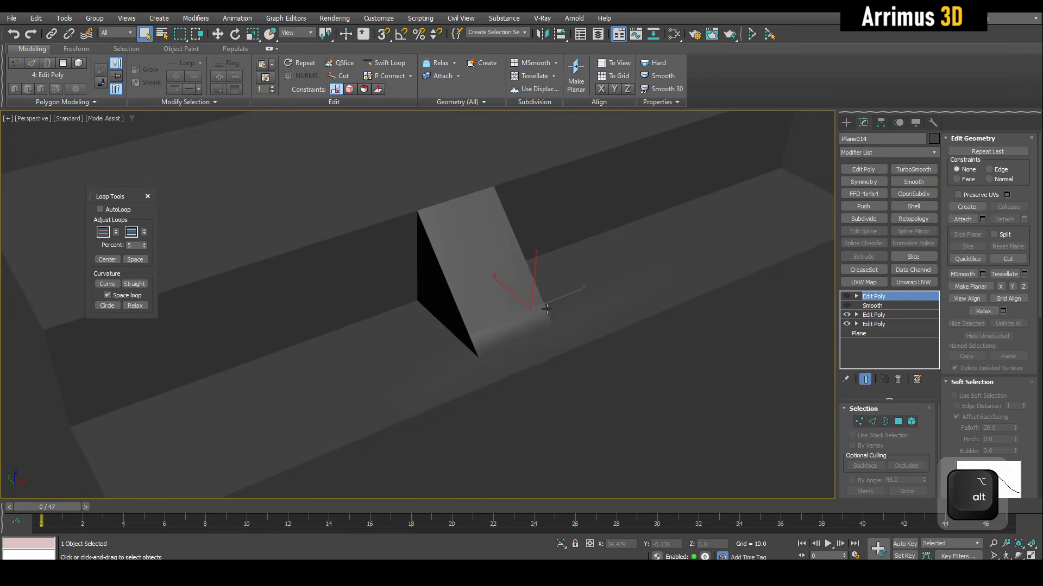
scroll(522, 320, "up", 4)
key("g")
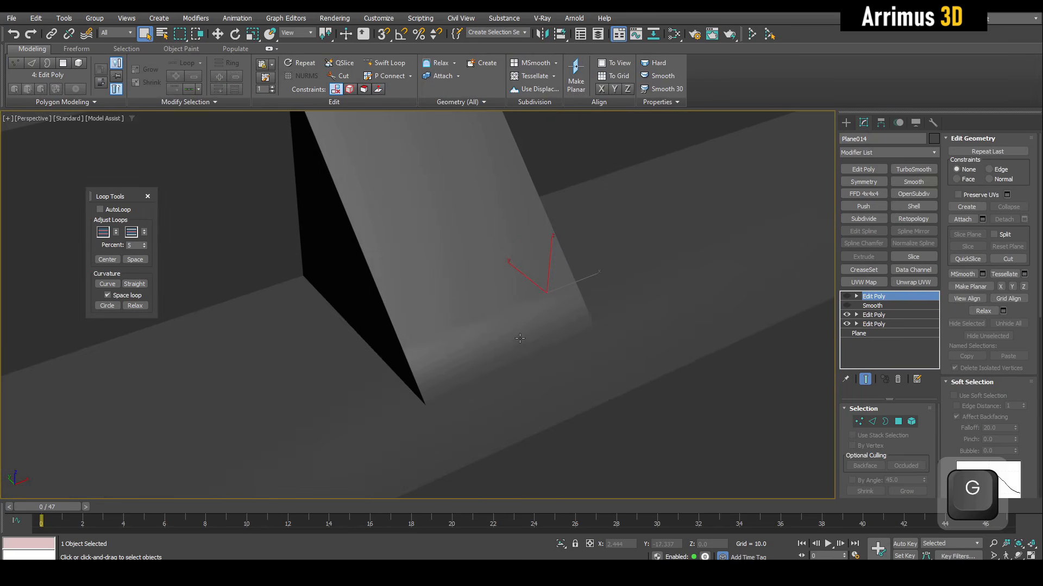
left_click(847, 306)
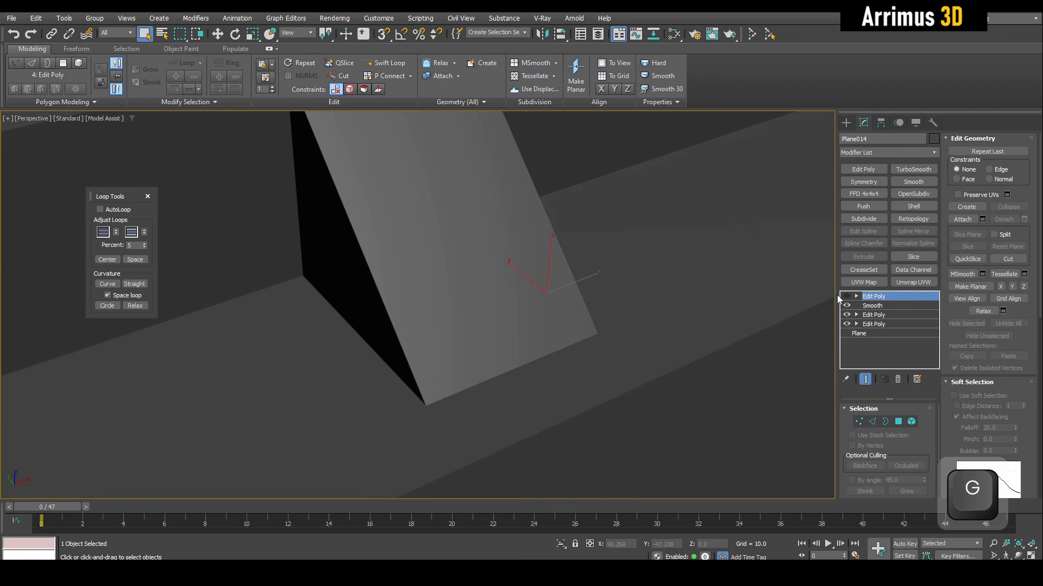
scroll(622, 319, "down", 5)
key("F4")
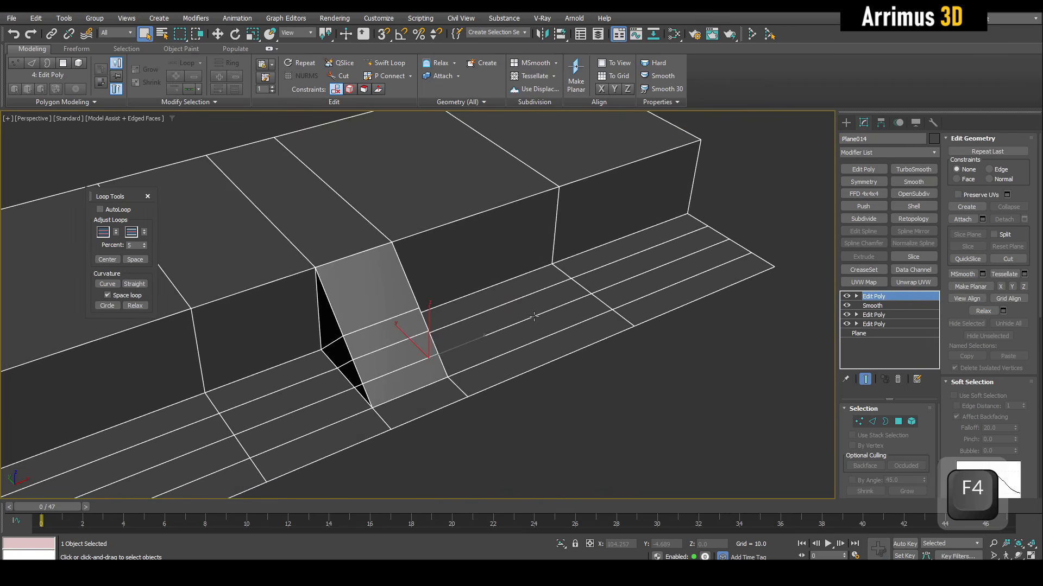
- Move the vertices at the mesh's far end away to bend the straight floor and platform strip
key("e")
key("1")
middle_click_drag(523, 323, 469, 307, "alt")
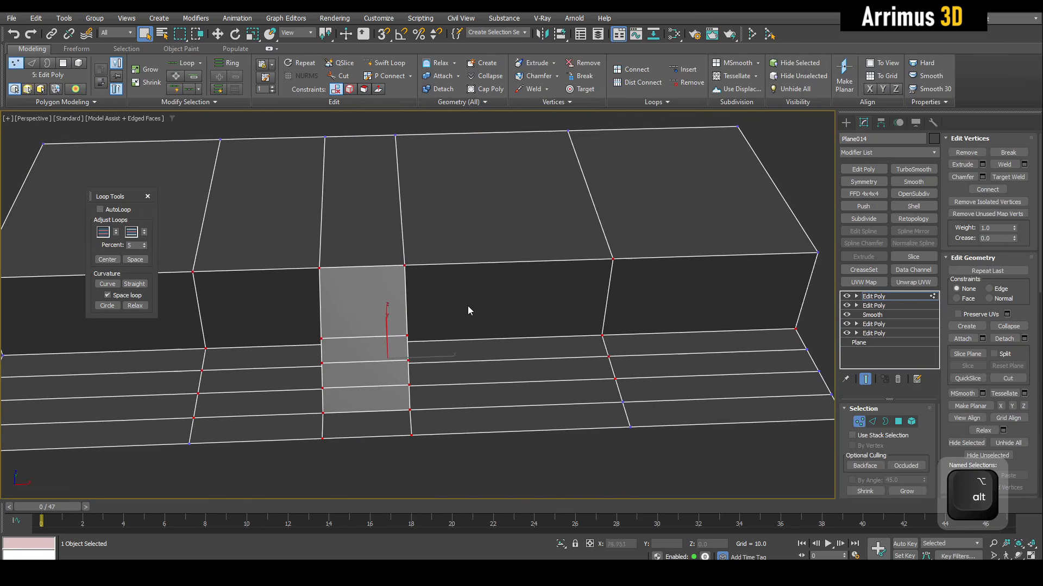
middle_click_drag(386, 309, 456, 211, "alt")
left_click_drag(650, 436, 650, 436)
key("w")
middle_click_drag(650, 435, 549, 272)
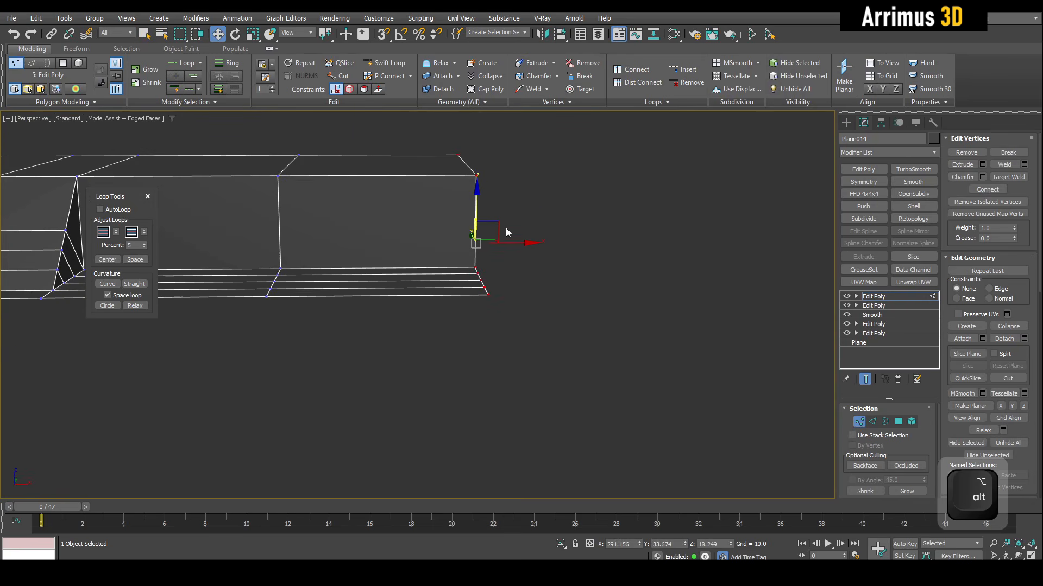
left_click_drag(495, 227, 647, 374)
middle_click_drag(647, 374, 520, 323, "alt")
- Insert Swift Loop edge loops across the widely spaced segments of the bend, following the surface curvature
key("q")
key("shift+q")
left_click(500, 286, "shift")
left_click(211, 191, "shift")
right_click(223, 198)
key("q")
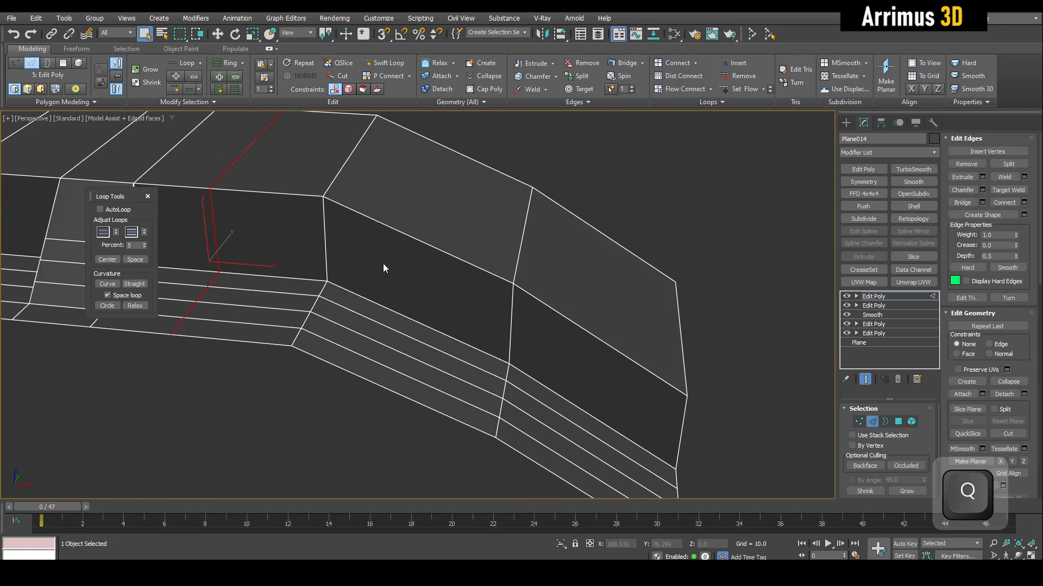
left_click(419, 243, "shift")
right_click(350, 198)
key("q")
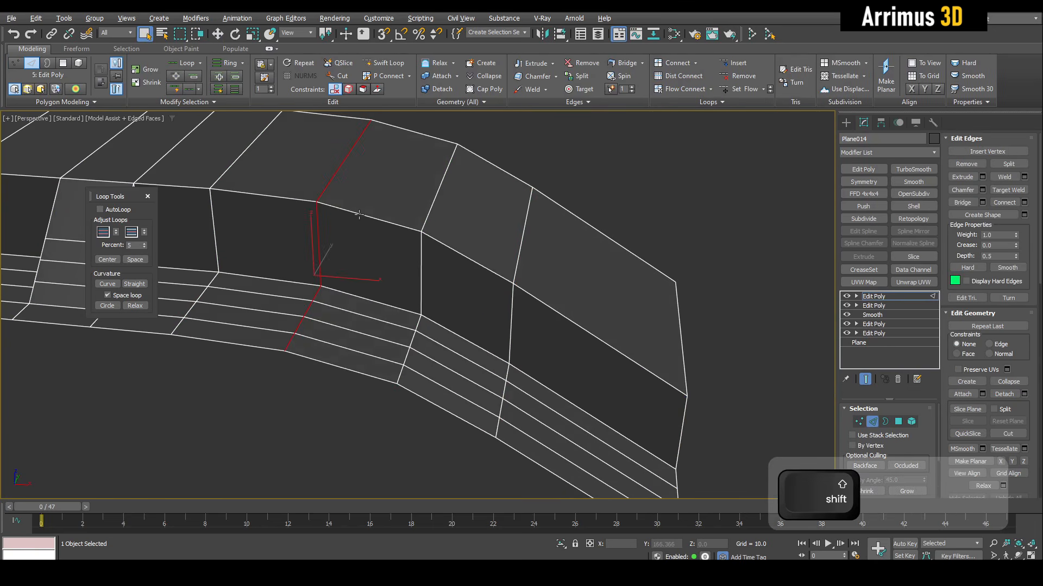
- Add more curvature-following loops across the bend and one lengthwise loop halfway up the platform's wall
left_click(368, 226, "shift")
left_click(468, 257, "shift")
left_click(591, 324, "shift")
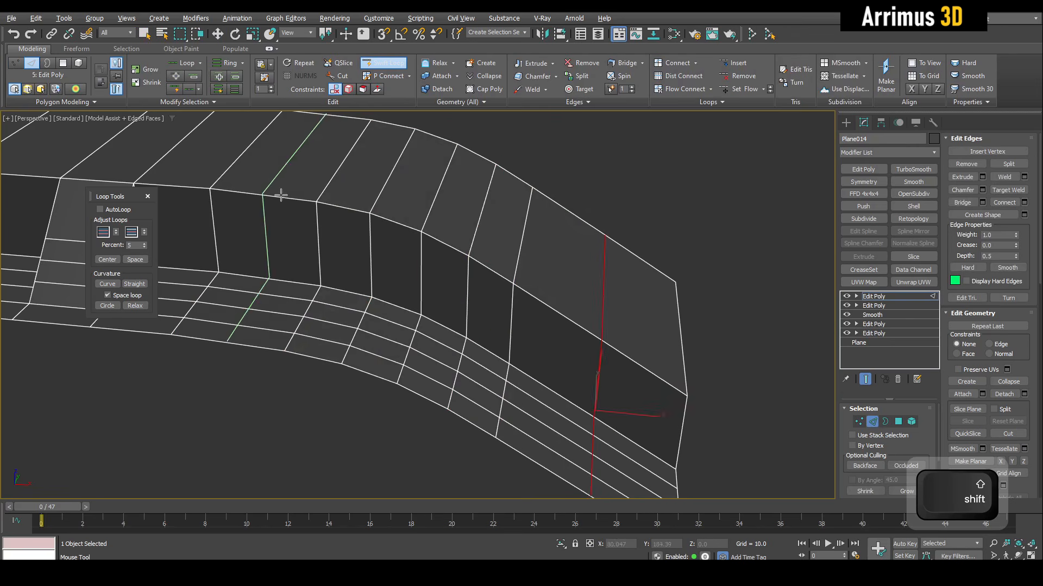
left_click(264, 198, "shift")
left_click(359, 228, "shift")
left_click(397, 234, "shift")
left_click(444, 247, "shift")
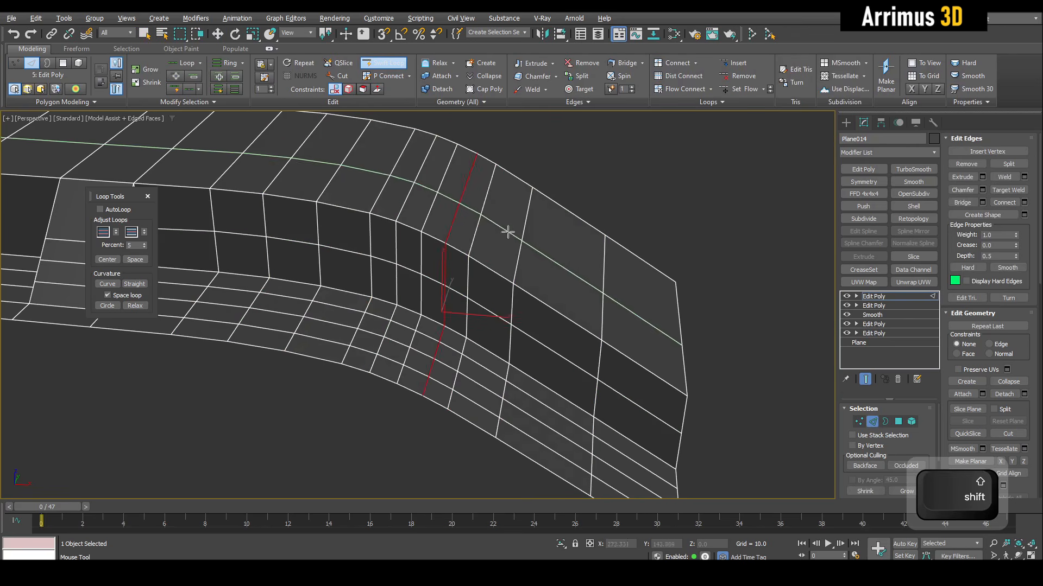
right_click(505, 237)
- Select a three-wide block of wall and floor polygons in the bend and bevel it as a group
key("2")
key("4")
scroll(419, 291, "up", 2)
key("q")
left_click(383, 251)
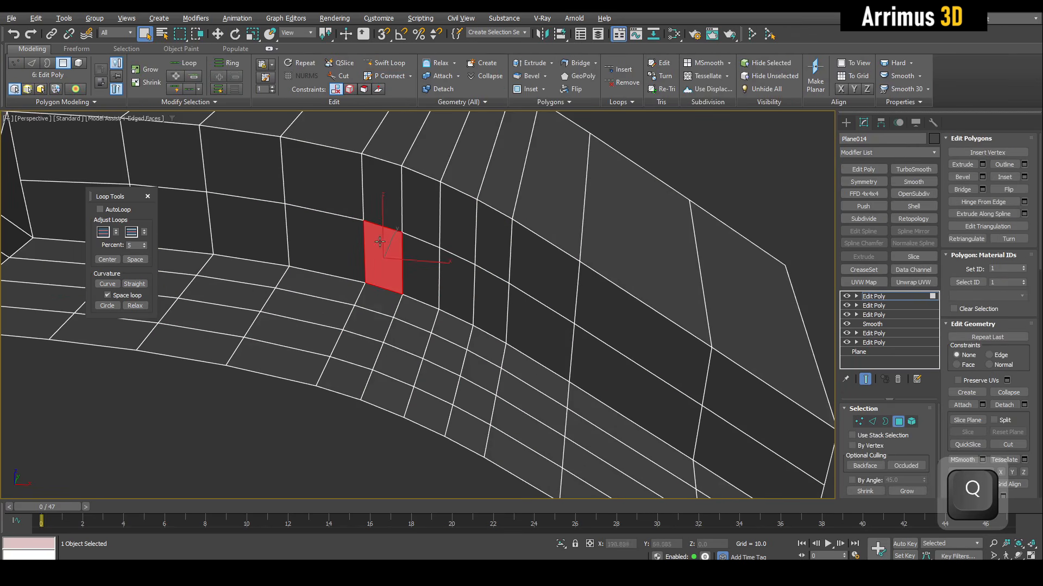
left_click(382, 190)
left_click_drag(451, 359, 426, 372)
key("b")
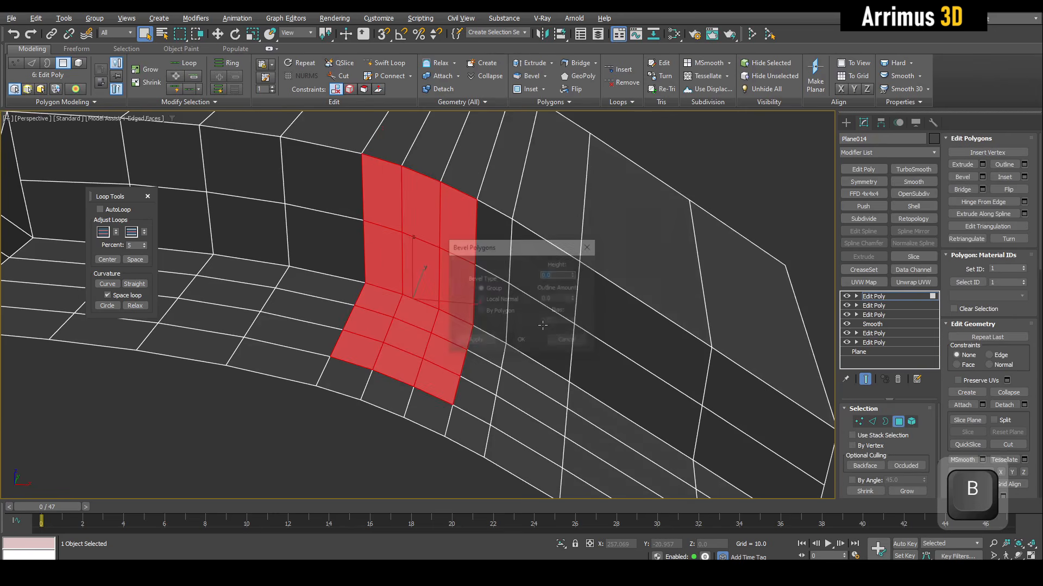
left_click(534, 338)
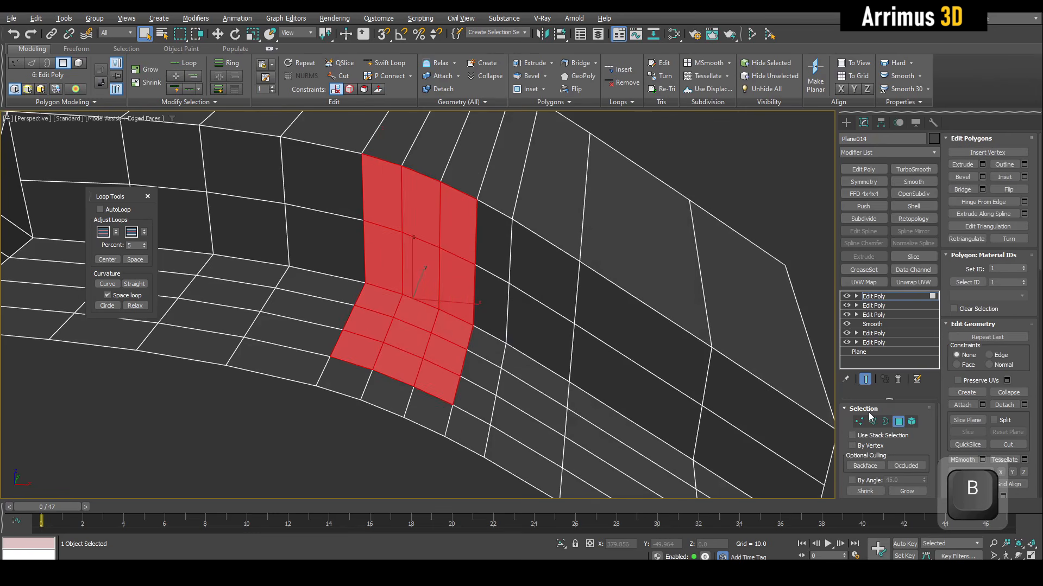
- Convert the beveled polygon selection to its border edges and straighten only the two side runs into a slope
left_click(873, 422)
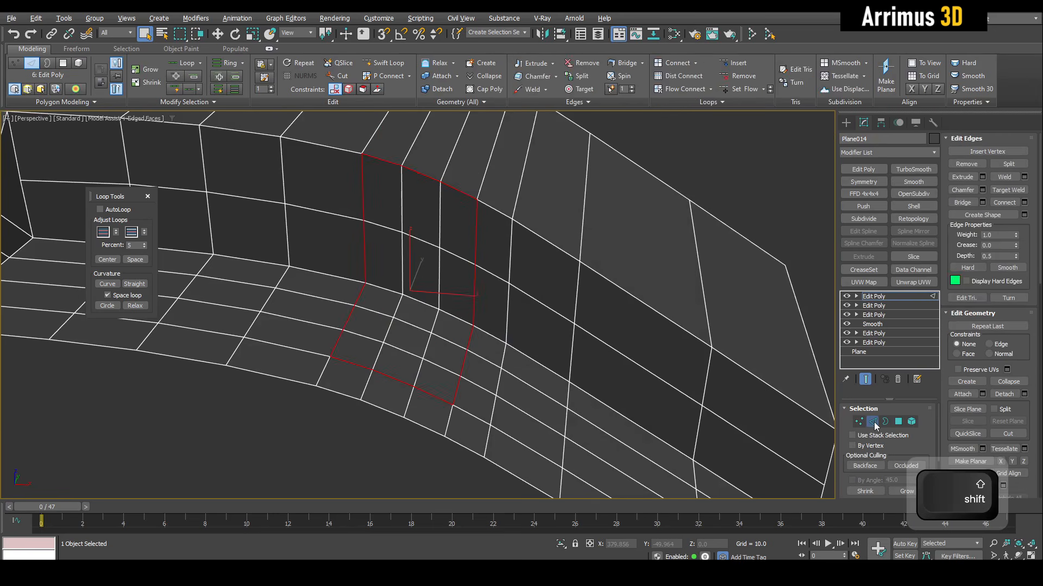
middle_click_drag(548, 266, 502, 270, "alt")
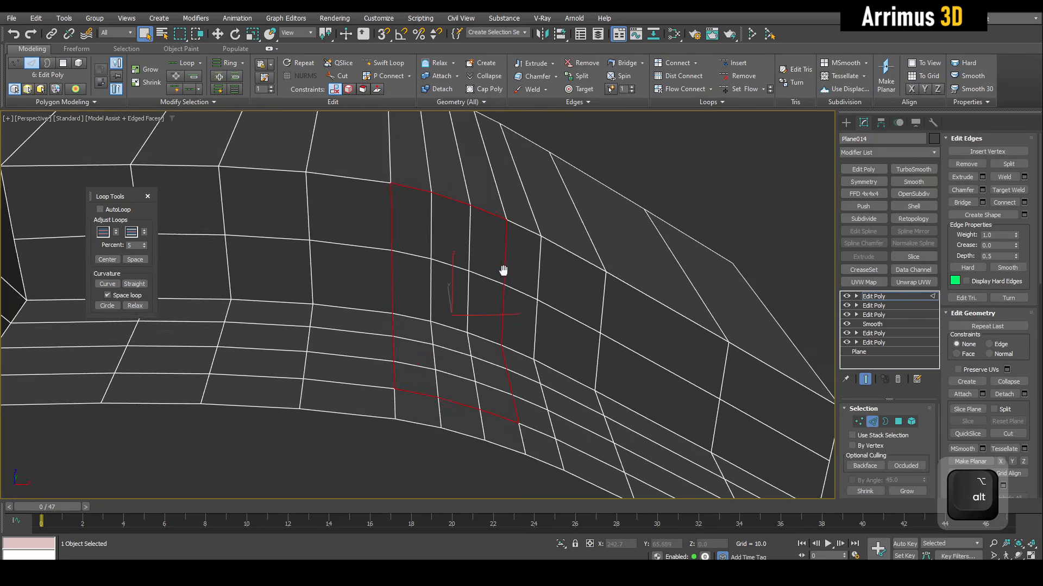
scroll(503, 265, "up", 3)
key("ctrl+alt+s")
middle_click_drag(483, 223, 429, 221, "alt")
key("ctrl+z")
scroll(439, 245, "down", 4)
scroll(448, 249, "up", 4)
left_click_drag(462, 265, 462, 266, "alt")
middle_click_drag(462, 266, 412, 317, "alt")
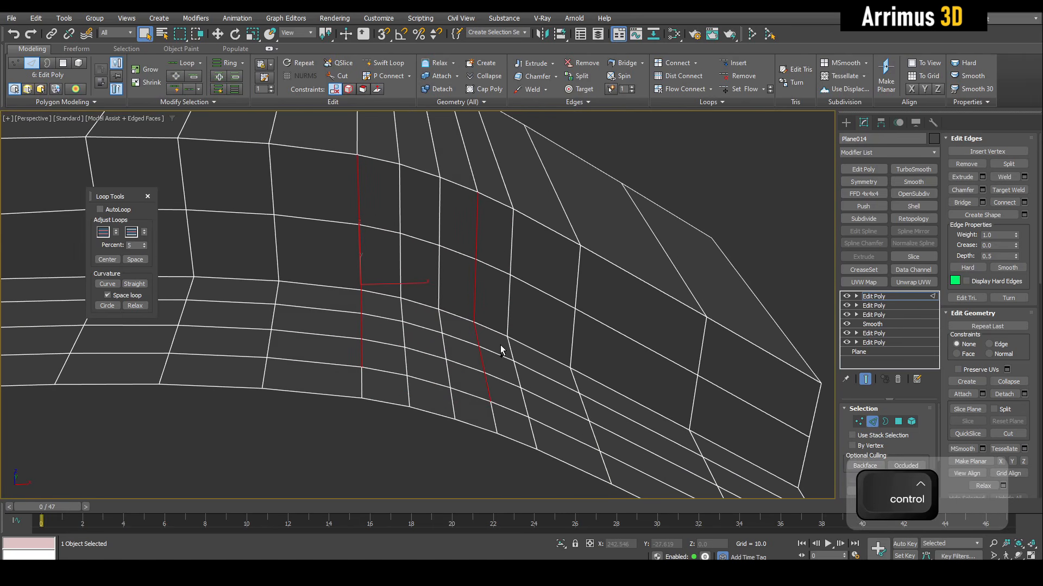
mouse_move(500, 349)
middle_mouse_down("alt")
mouse_move(477, 323)
mouse_move(508, 362)
middle_mouse_up("alt")
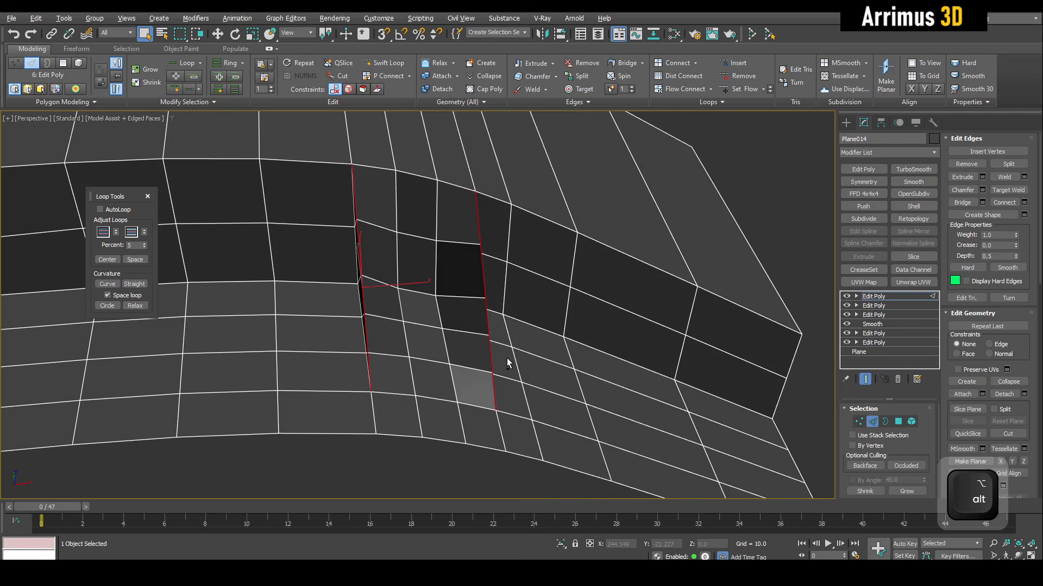
- Straighten the two interior edge runs between the ramp's sides and switch to vertex editing
left_click(495, 456)
middle_click_drag(482, 417, 464, 400, "alt")
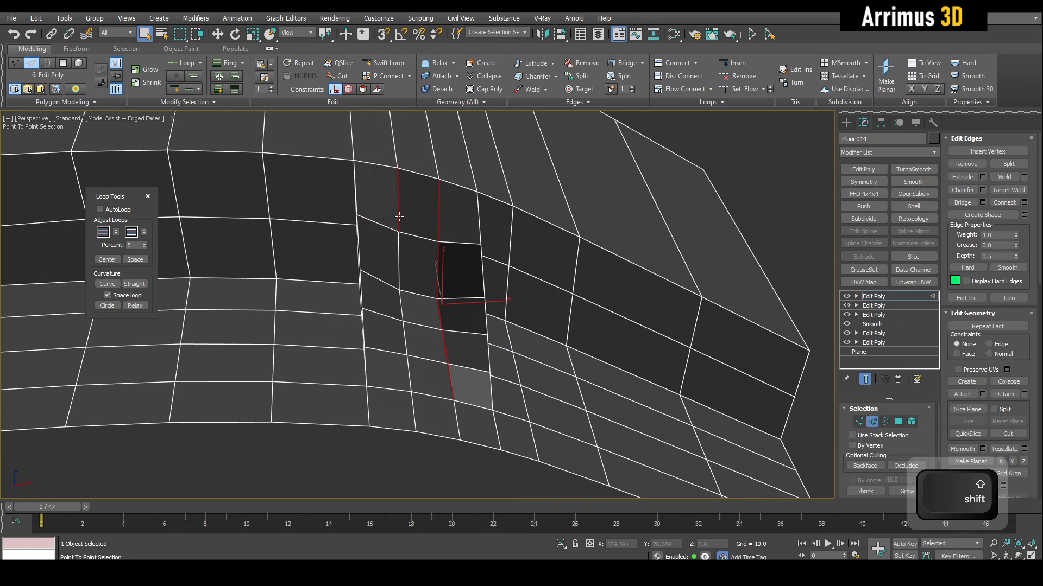
key("1")
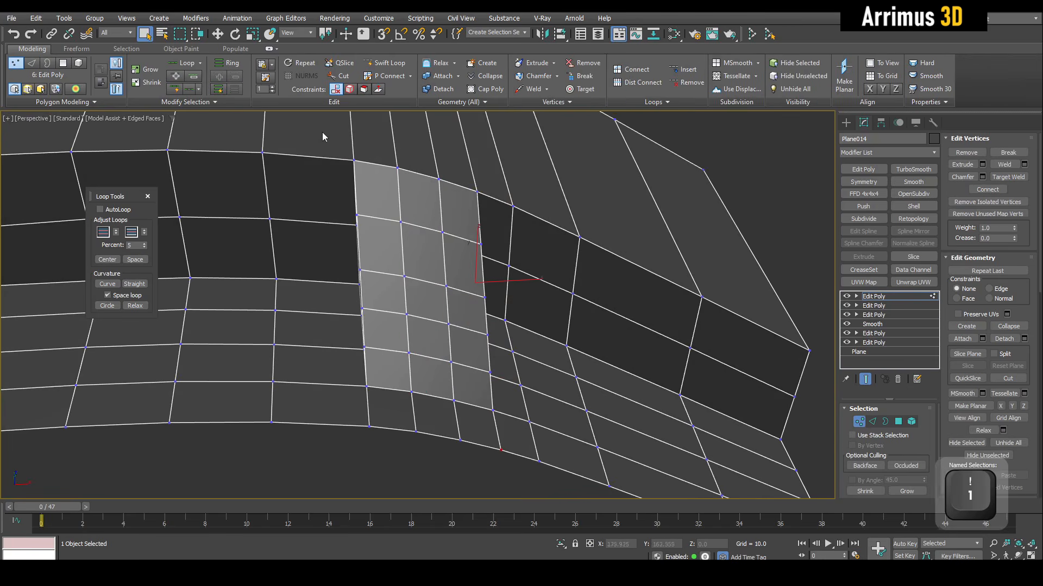
- Weld the overlapping vertices across the whole mesh and check the curved ramp's side
left_click_drag(583, 444, 581, 439)
middle_click_drag(581, 439, 869, 272, "alt")
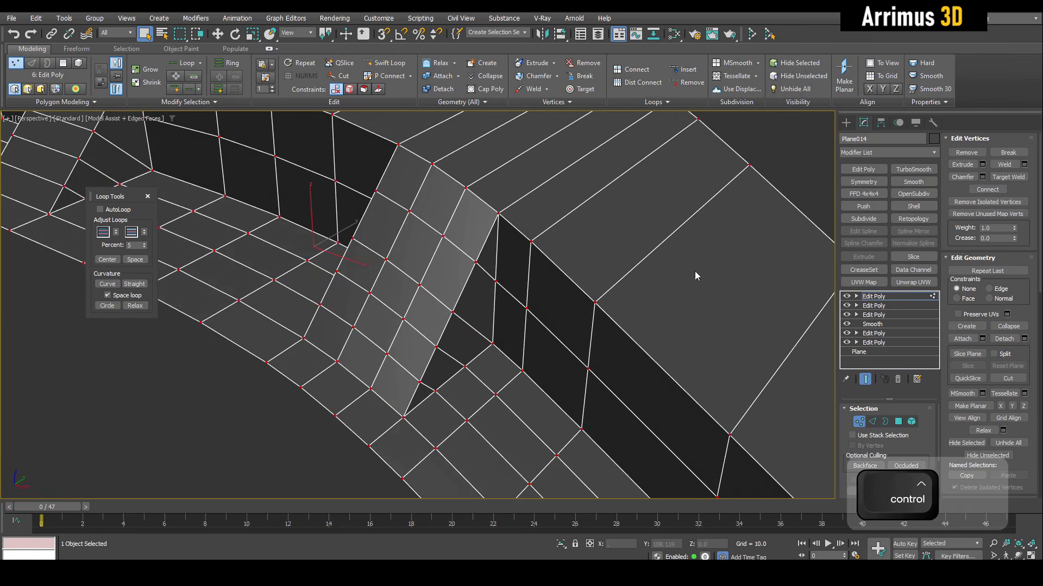
key("ctrl+w")
middle_click_drag(467, 256, 495, 272)
scroll(495, 273, "down", 3)
scroll(495, 274, "up", 4)
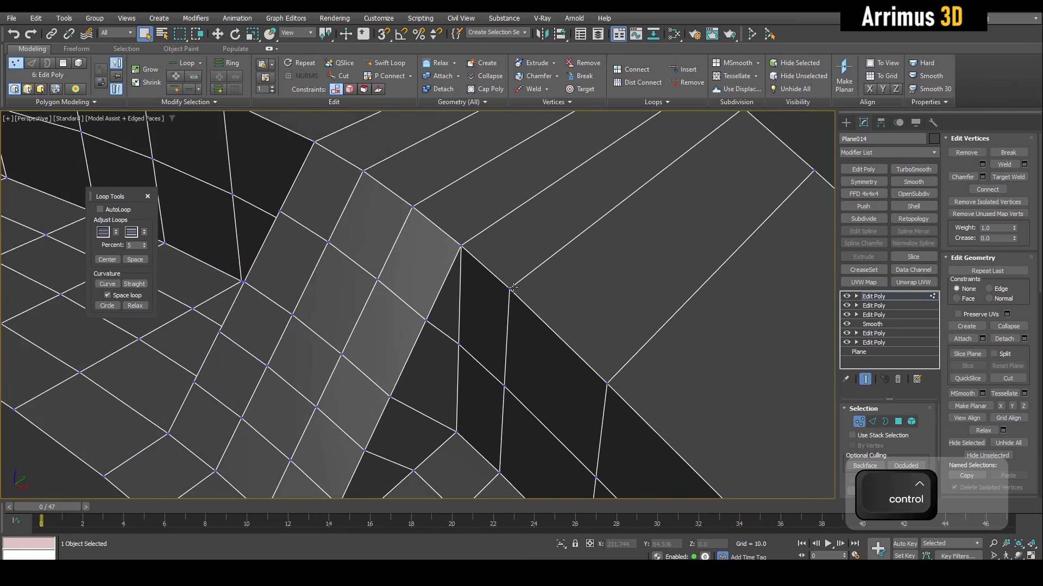
middle_click_drag(467, 312, 526, 288)
- Test-move the curved ramp's polygons to check how they connect to the mesh, and cancel the move
key("4")
scroll(445, 279, "down", 3)
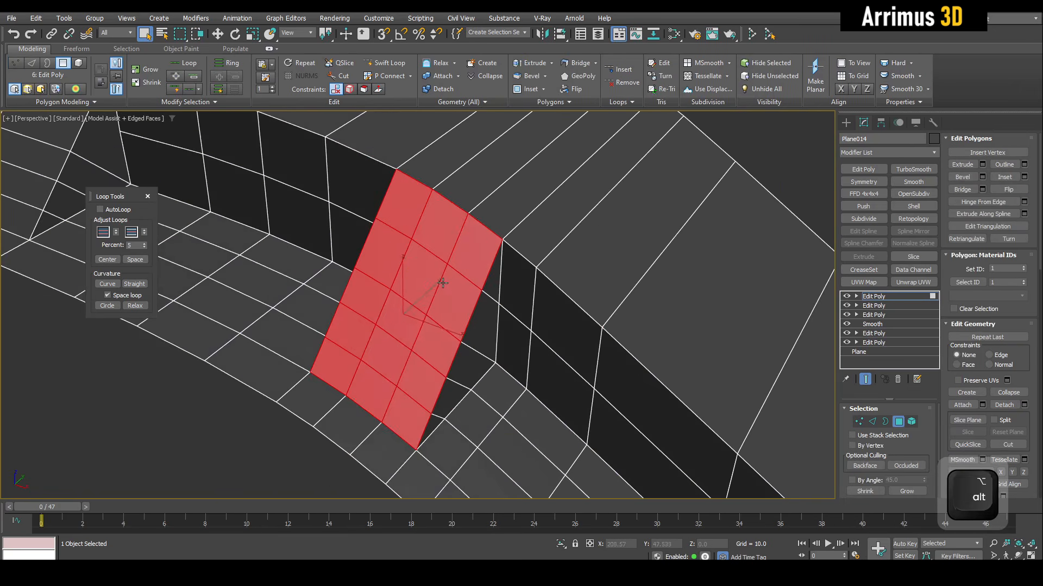
key("w")
middle_click_drag(442, 281, 413, 288, "alt")
mouse_move(387, 267)
left_mouse_down()
mouse_move(349, 240)
mouse_move(429, 275)
mouse_move(388, 273)
left_mouse_up()
right_click(389, 273)
scroll(428, 234, "up", 3)
scroll(384, 275, "down", 3)
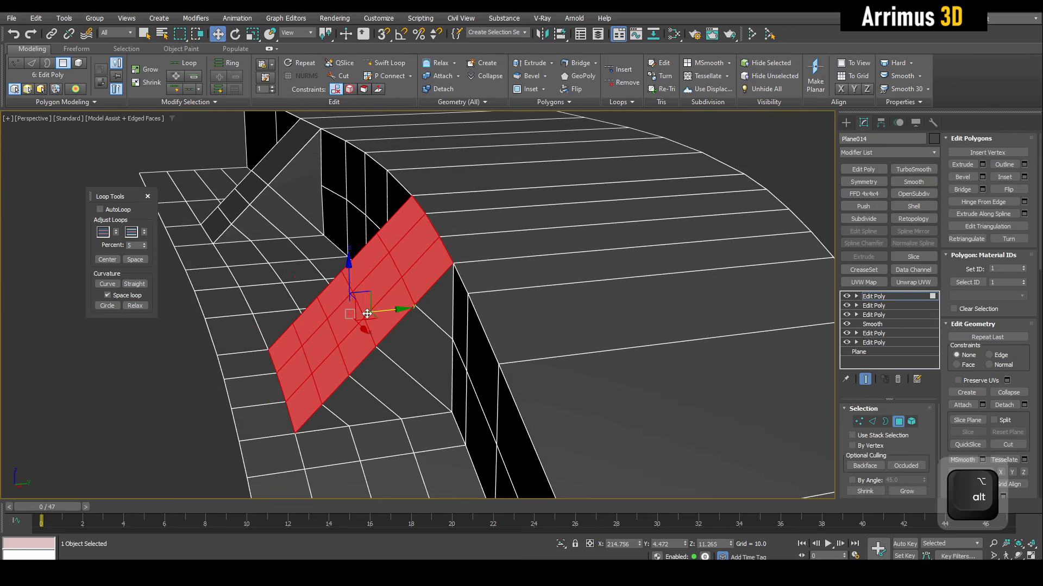
- Select all of the mesh's vertices and leave vertex editing
key("1")
key("ctrl+a")
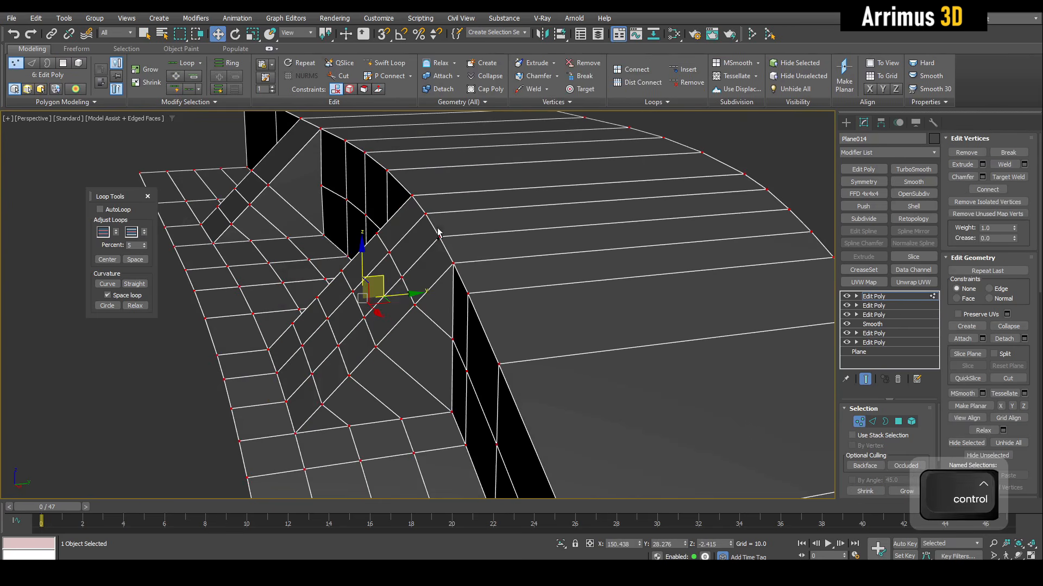
key("ctrl+a")
scroll(637, 214, "down", 1)
key("1")
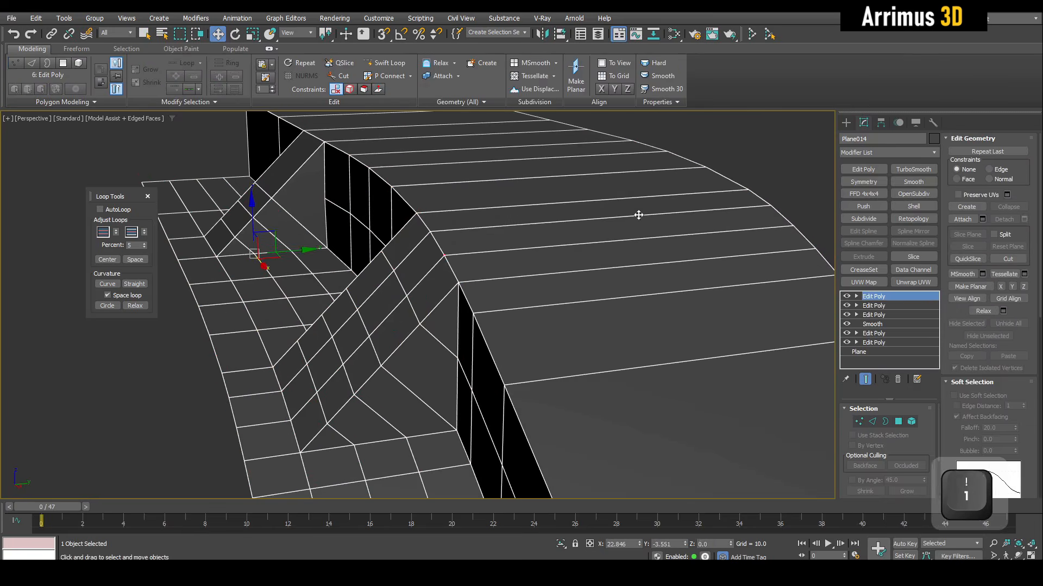
- Select the platform's back border edges and extrude them away from the ramps to deepen the platform
key("q")
middle_click_drag(637, 214, 586, 236, "alt")
scroll(618, 272, "down", 5)
scroll(586, 236, "up", 3)
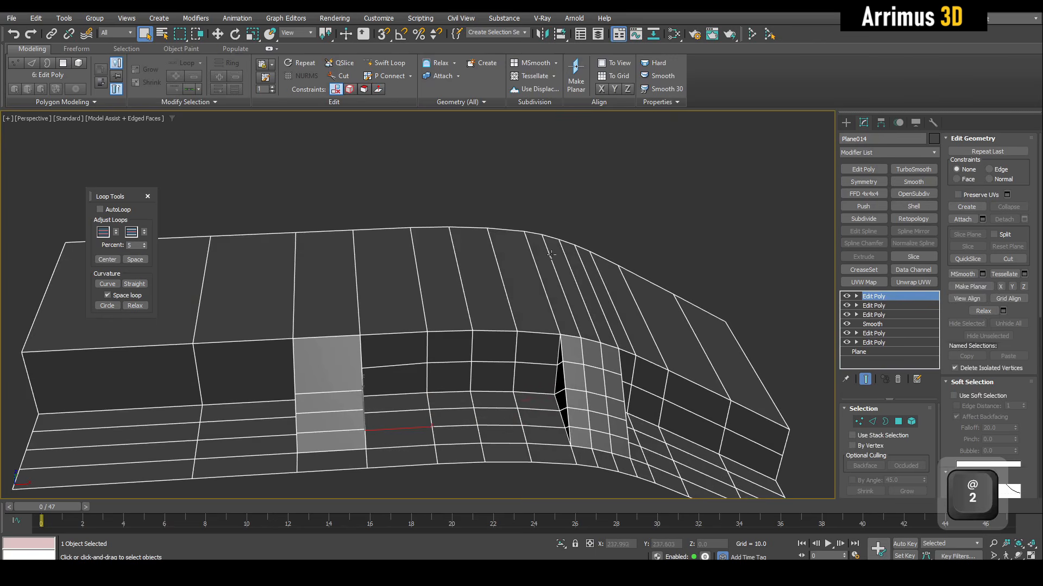
key("2")
key("w")
scroll(520, 231, "down", 4)
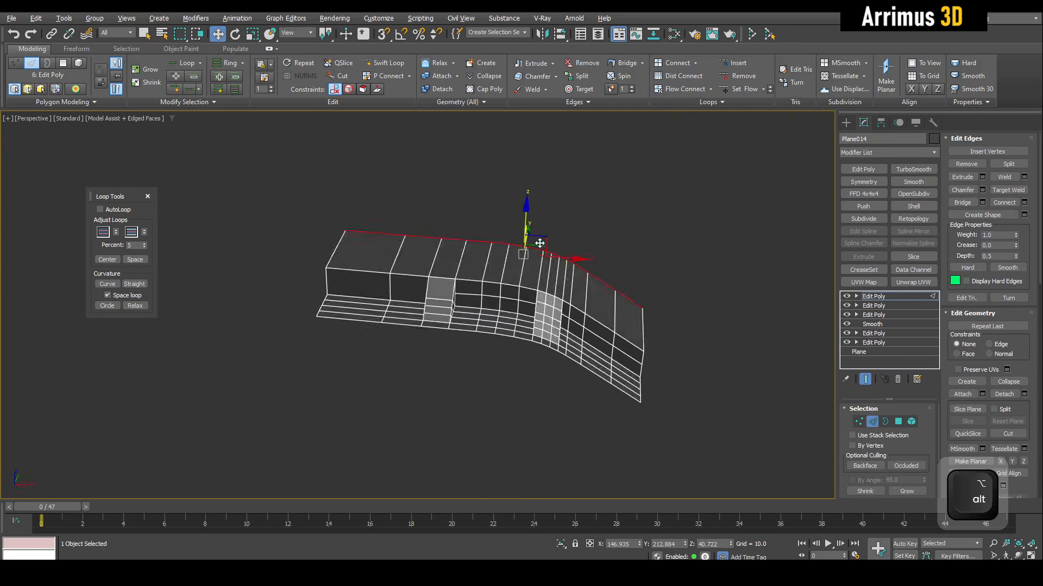
middle_click_drag(519, 230, 383, 262, "alt")
left_click_drag(376, 304, 599, 196, "shift")
- Start the Shift deformation brush in vertex editing and look at its brush options
key("1")
mouse_move(598, 195)
middle_mouse_down()
mouse_move(591, 237)
mouse_move(518, 342)
middle_mouse_up()
key("ctrl+q")
scroll(547, 298, "down", 4)
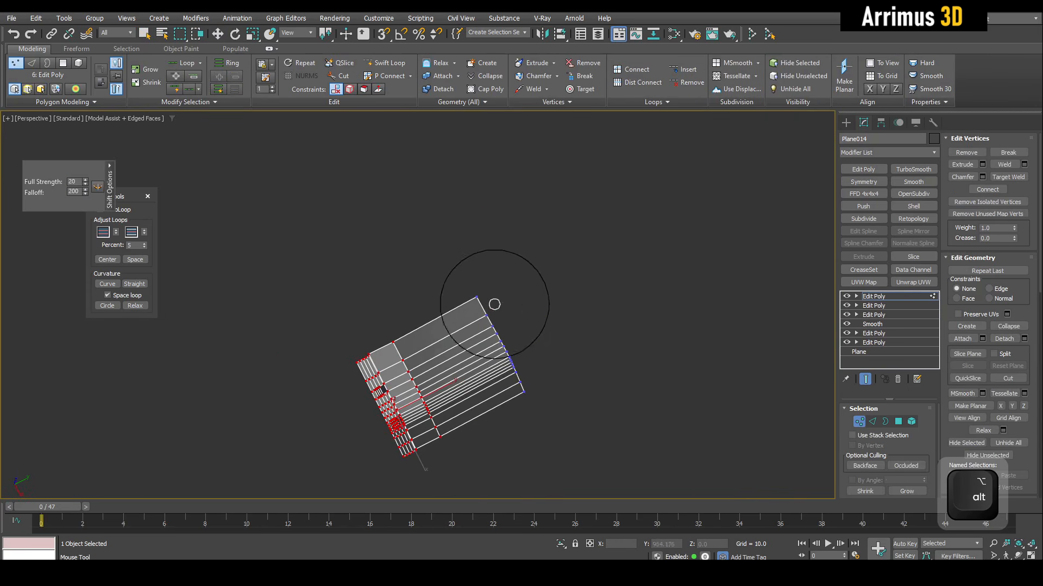
middle_click_drag(502, 278, 506, 243)
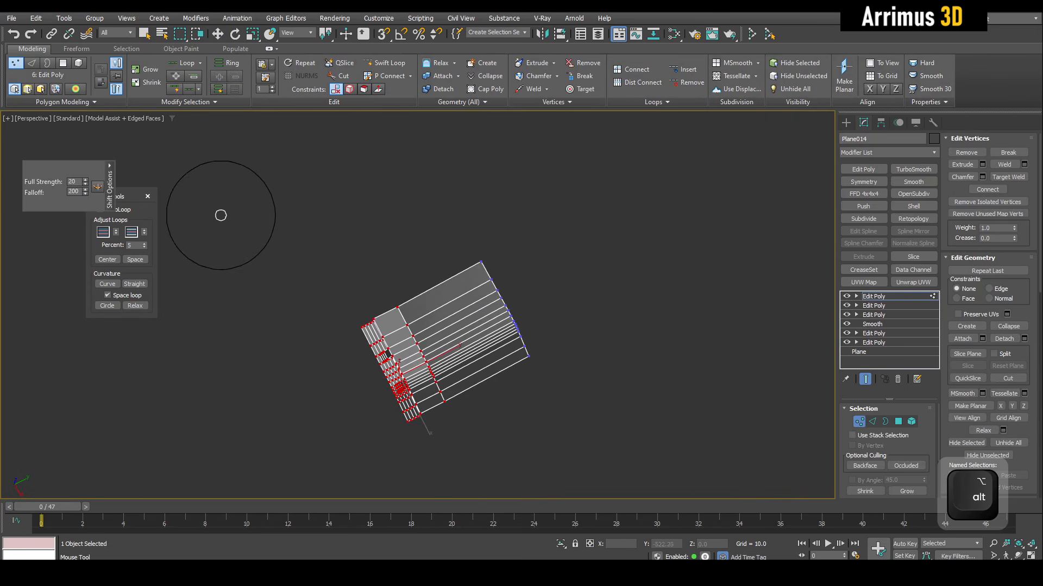
left_click(111, 195)
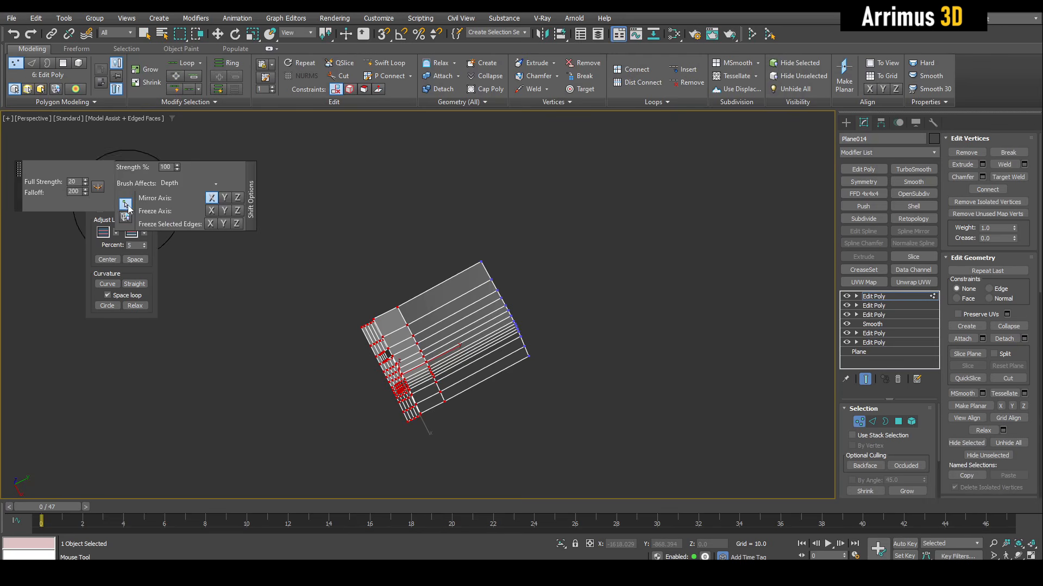
scroll(545, 267, "up", 4)
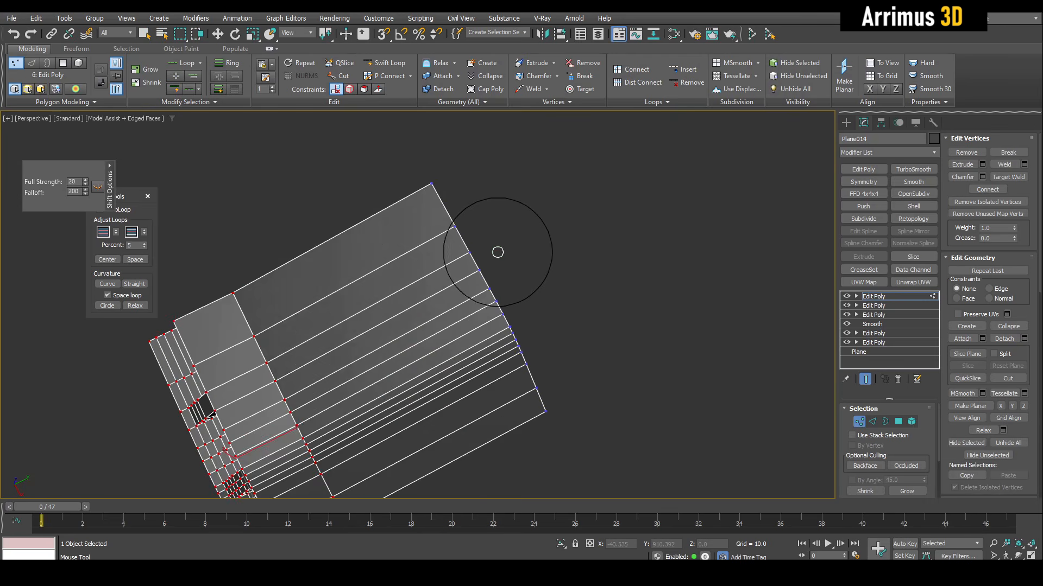
- Try to pull the platform's back corner with the Shift brush, and undo the stroke
left_click_drag(495, 244, 442, 165)
scroll(472, 258, "down", 4)
key("z")
scroll(449, 310, "down", 7)
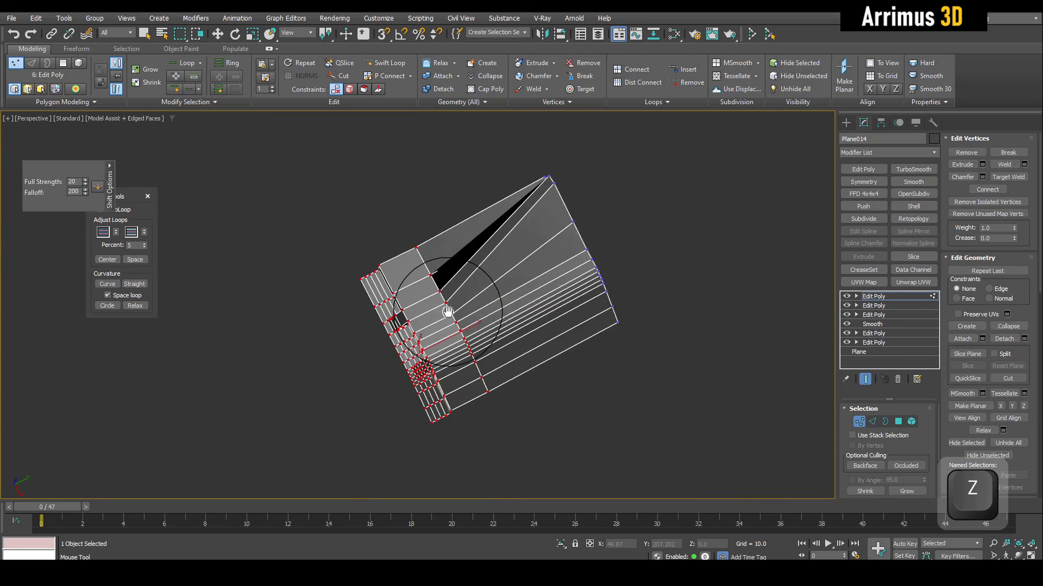
key("ctrl+z")
- Pull the platform's back edge into a sweeping outward curve with the Shift brush, and exit the brush
middle_click_drag(516, 225, 505, 276)
mouse_move(505, 275)
left_mouse_down()
mouse_move(474, 169)
mouse_move(514, 221)
mouse_move(455, 161)
mouse_move(435, 112)
left_mouse_up()
left_click_drag(507, 252, 523, 186)
right_click(543, 216)
middle_click_drag(569, 278, 602, 239)
scroll(601, 240, "up", 4)
key("q")
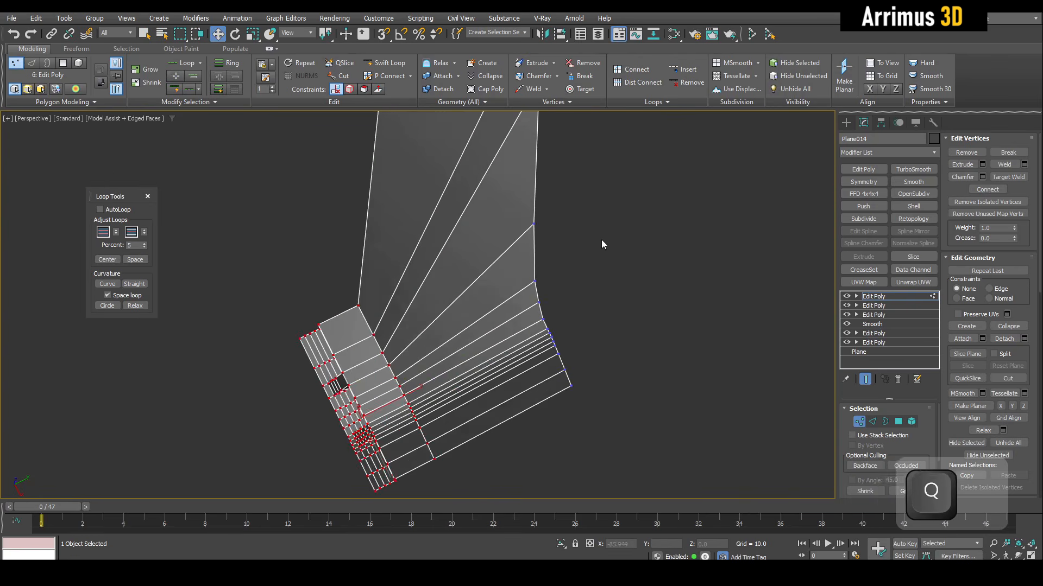
- Insert an edge loop lengthwise through the platform, midway between the ramps and the curved back edge
middle_click_drag(527, 226, 535, 249)
key("alt+s")
left_click(472, 246)
right_click(472, 245)
- Push the new loop's vertices toward the platform's far end with the Shift brush to follow the outer curve, and exit the brush
middle_click_drag(495, 205, 493, 263)
key("1")
key("ctrl+4")
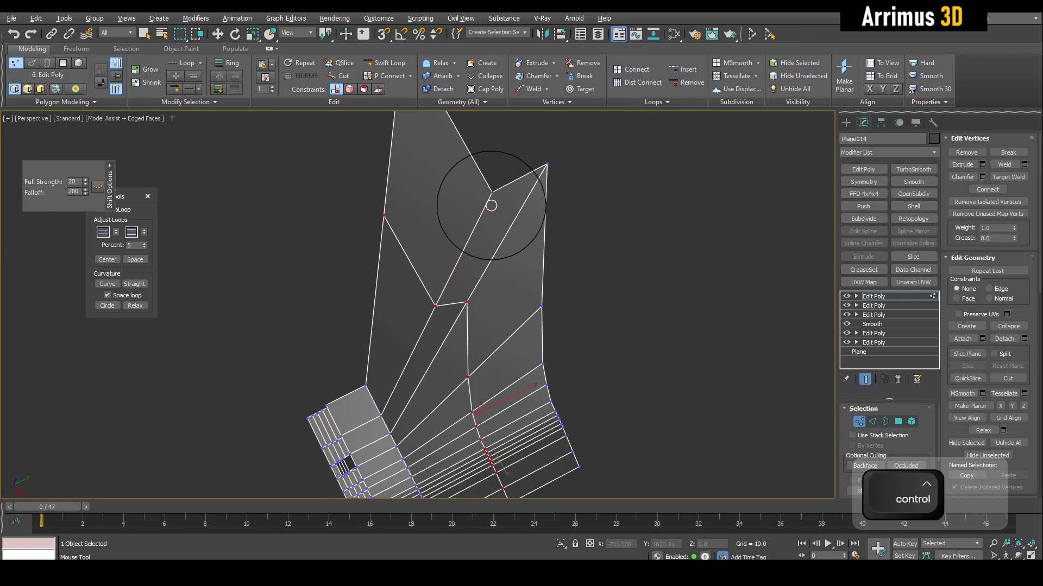
left_click_drag(491, 204, 482, 135)
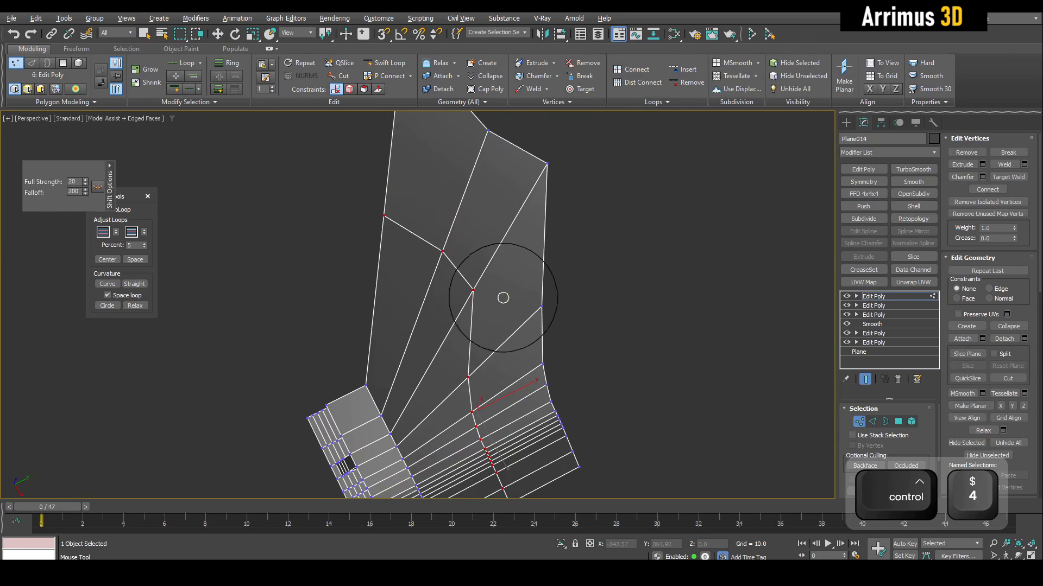
middle_click_drag(503, 297, 514, 240, "alt")
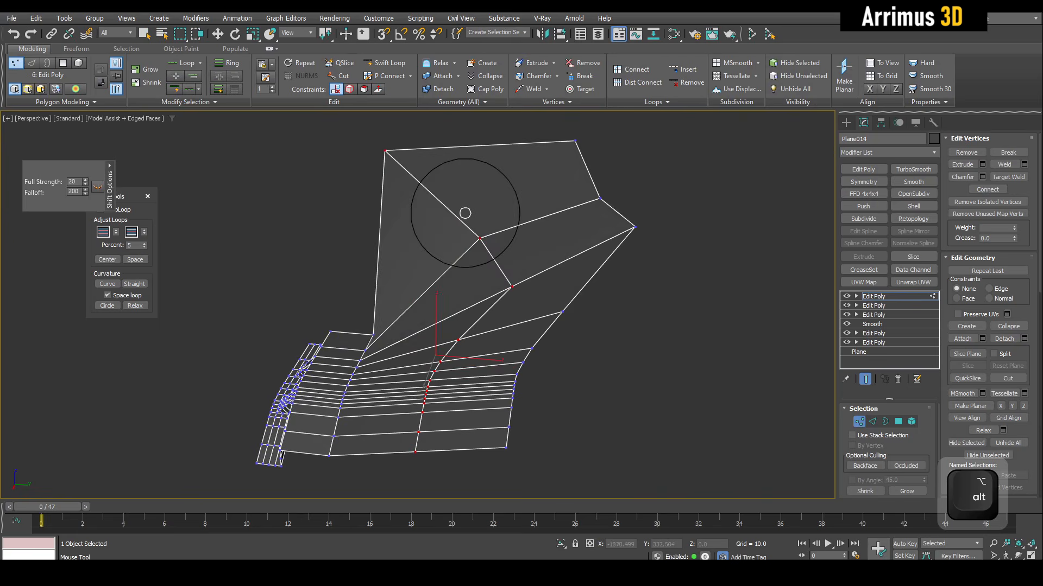
scroll(452, 214, "up", 3)
mouse_move(475, 278)
middle_mouse_down("alt")
mouse_move(526, 310)
mouse_move(361, 228)
mouse_move(341, 281)
middle_mouse_up("alt")
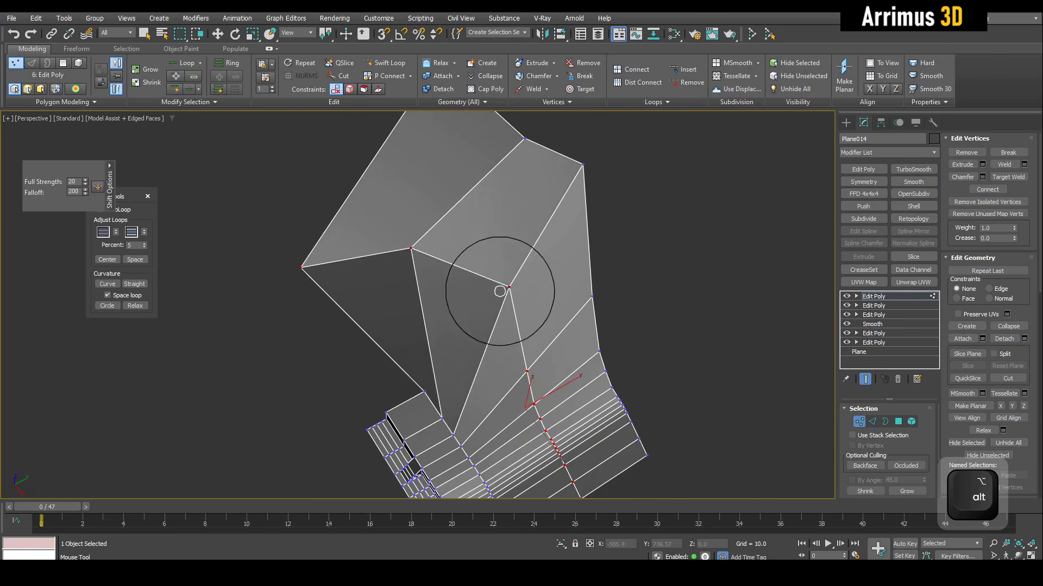
middle_click_drag(497, 326, 523, 263, "alt")
key("w")
middle_click_drag(537, 346, 538, 334)
scroll(545, 326, "up", 2)
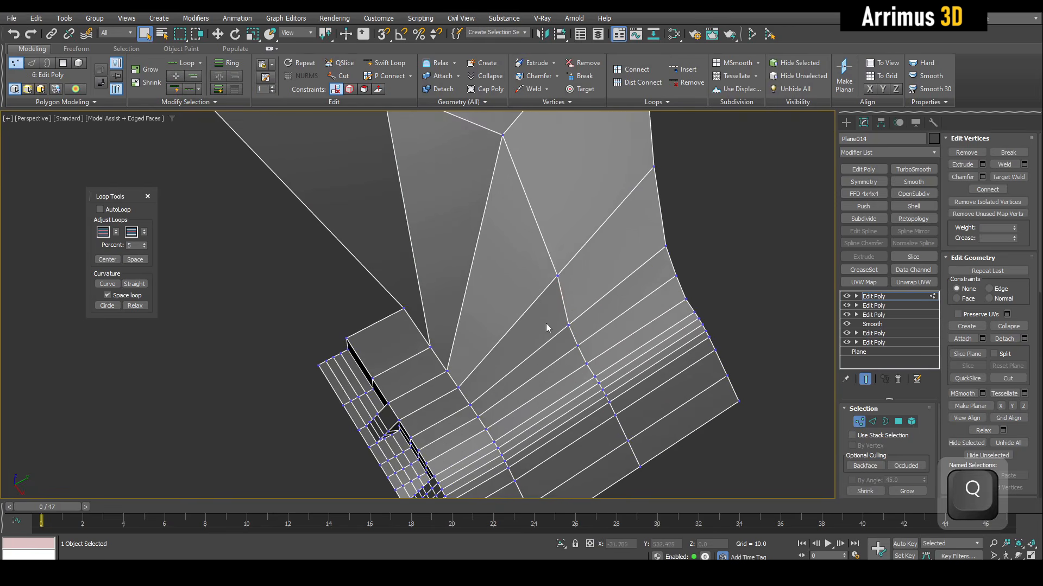
- Add a flow-following edge loop on each side of the platform's middle loop, and even out the middle loop with Set Flow
key("grave")
key("1")
scroll(566, 239, "down", 2)
middle_click_drag(566, 239, 531, 296)
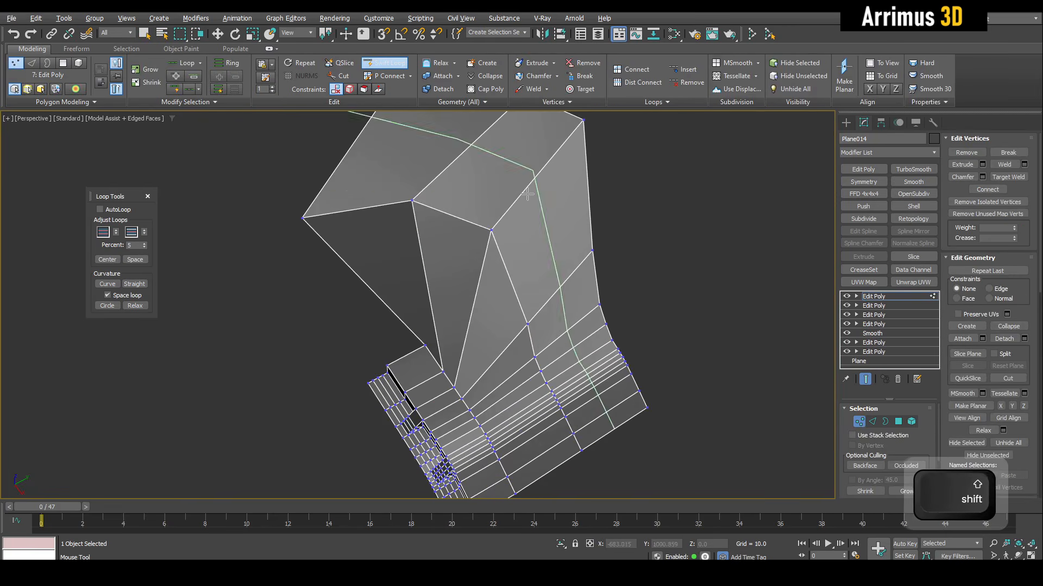
left_click(528, 194, "shift")
left_click(474, 304, "shift")
right_click(537, 283)
double_click(510, 282)
key("ctrl+f")
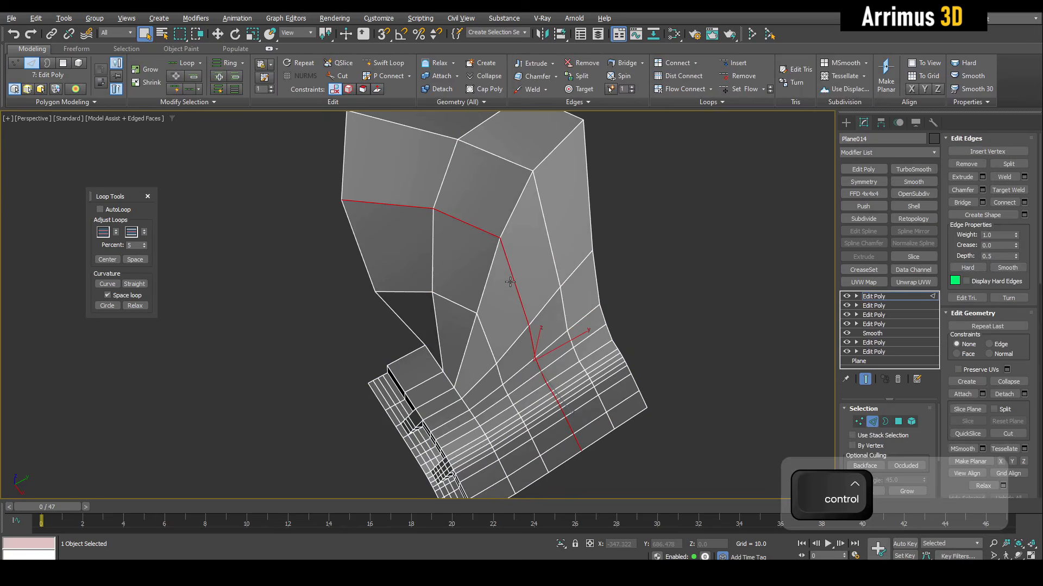
- In a new Edit Poly, cut two roughly parallel diagonal lines across the platform's bend, starting from existing loop vertices
key("2")
key("grave")
key("1")
scroll(521, 291, "up", 3)
left_click(491, 354)
middle_click_drag(490, 355, 490, 360, "alt")
key("alt+c")
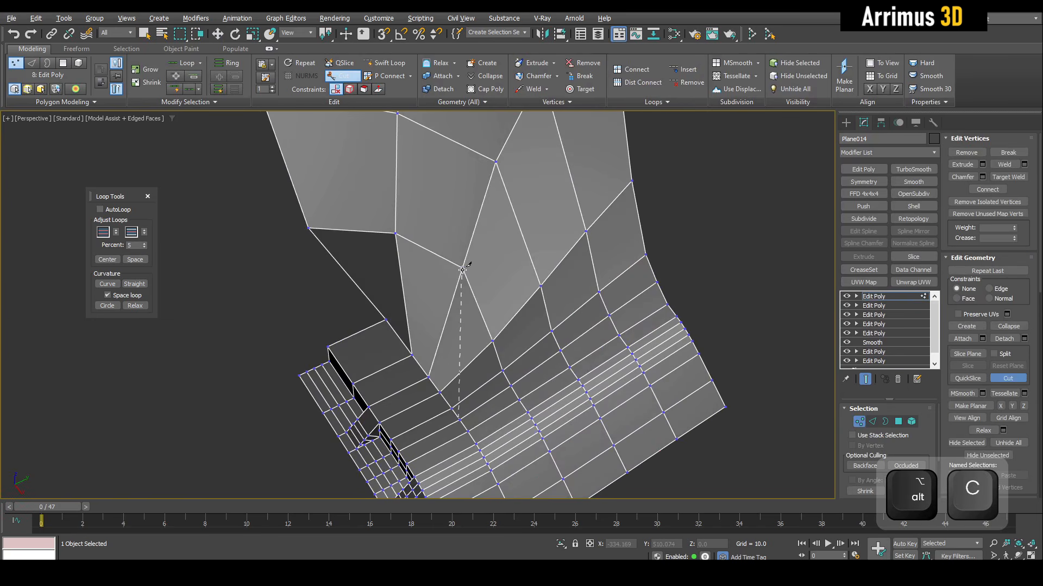
middle_click_drag(501, 277, 504, 320, "alt")
right_click(504, 320)
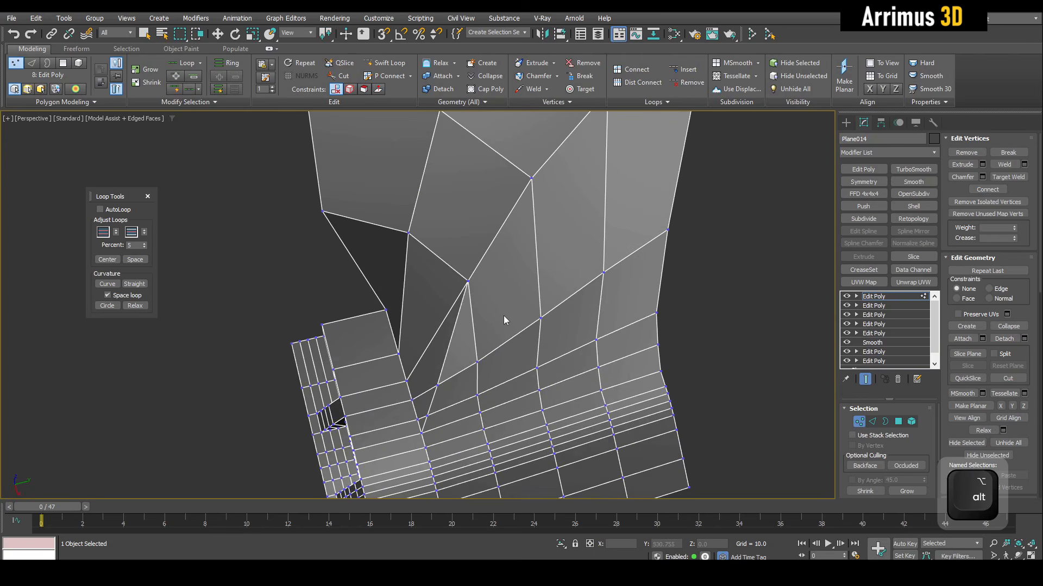
middle_click_drag(580, 241, 558, 291)
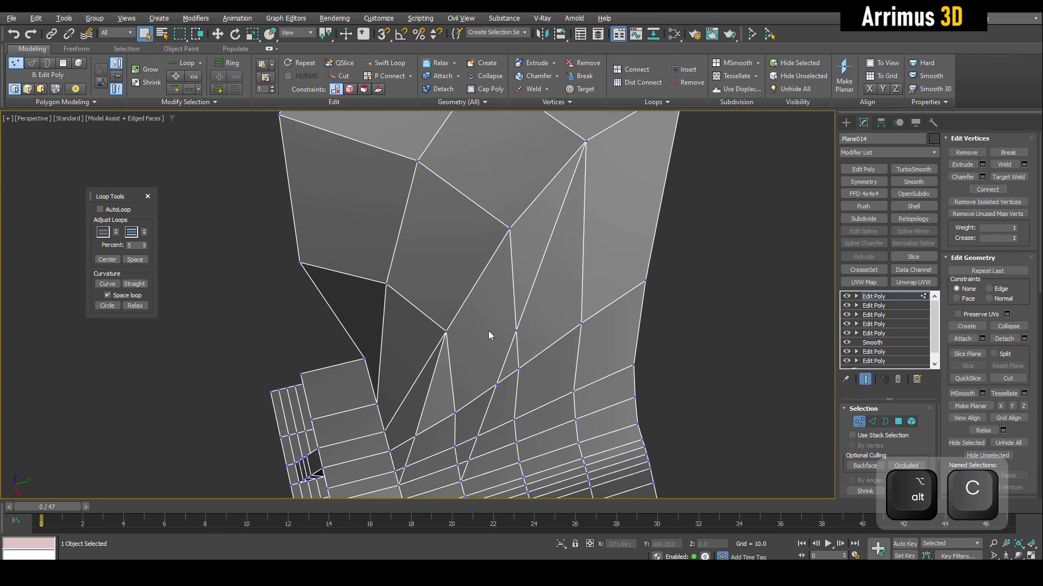
- Select the strip of polygons between the two diagonal cuts and add another Edit Poly
middle_click_drag(489, 334, 499, 232, "alt")
scroll(480, 354, "up", 2)
key("4")
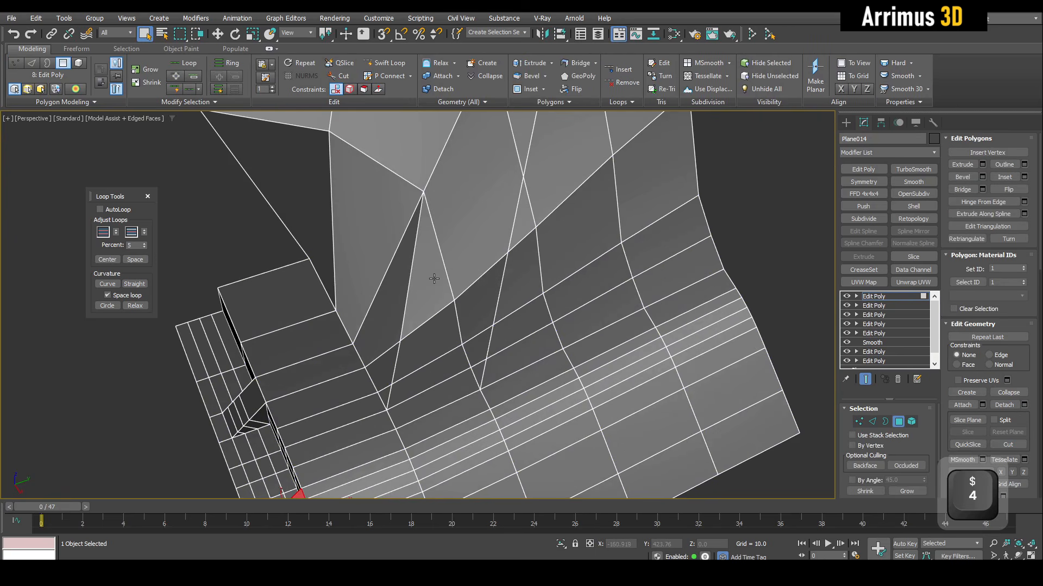
left_click_drag(479, 376, 480, 377)
middle_click_drag(491, 274, 498, 365)
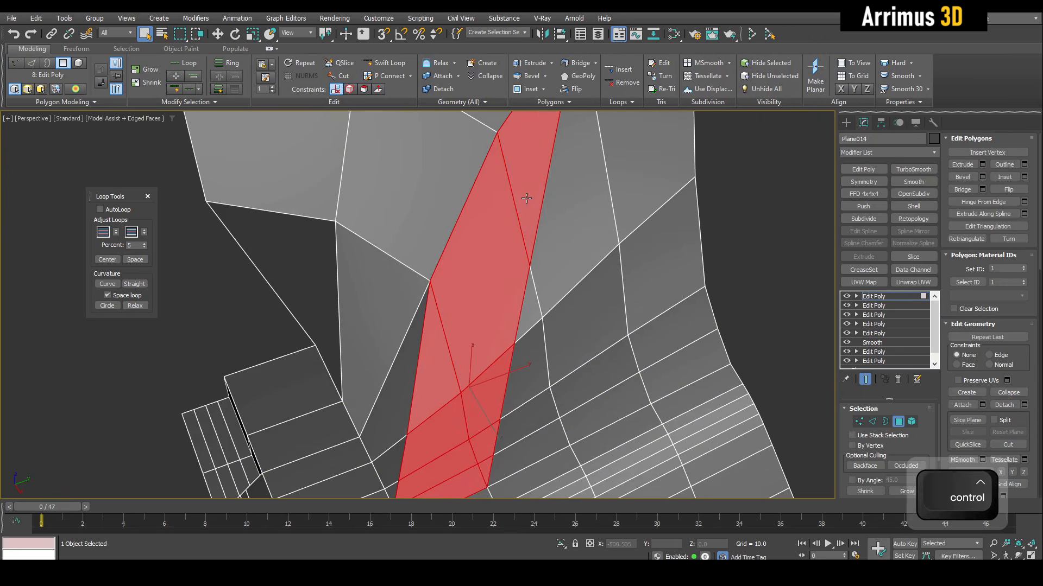
scroll(527, 198, "down", 4)
key("4")
scroll(523, 251, "up", 2)
middle_click_drag(559, 335, 566, 316)
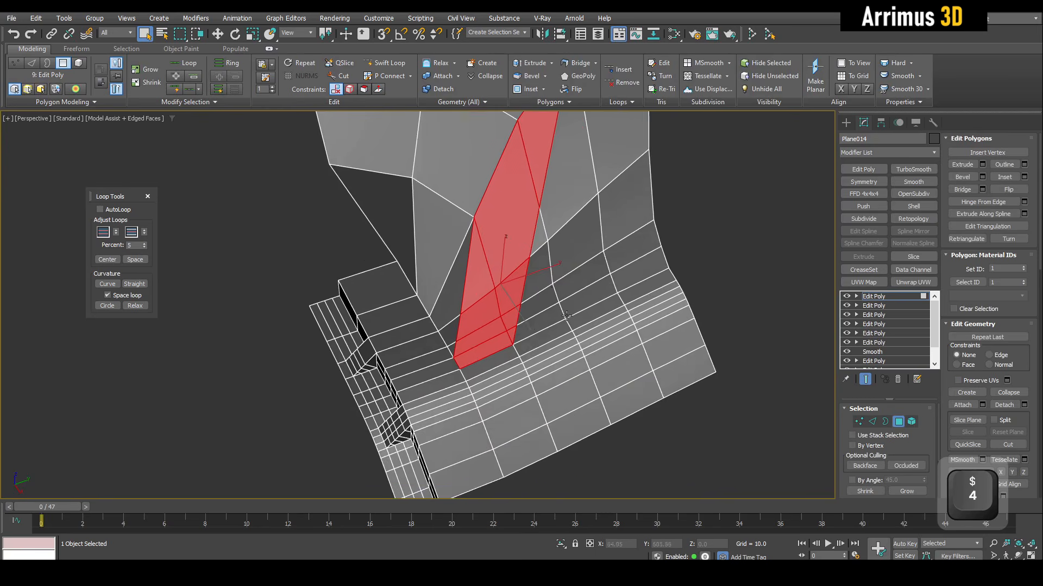
- Convert the polygon strip to its border edges, and deselect the end edges so only the two diagonal cut lines remain
scroll(567, 315, "up", 2)
key("b")
left_click(527, 342)
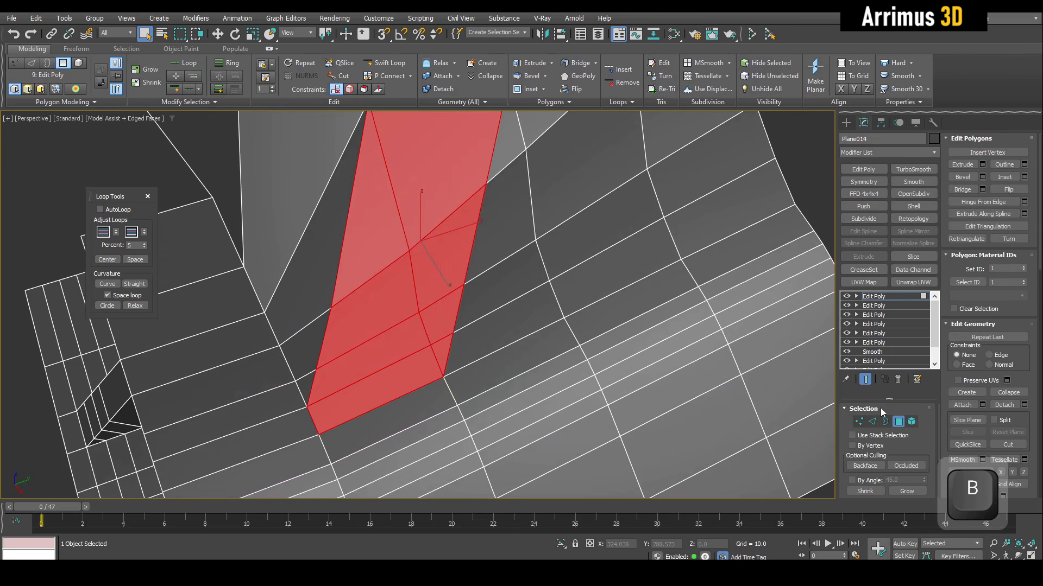
left_click(875, 419, "shift")
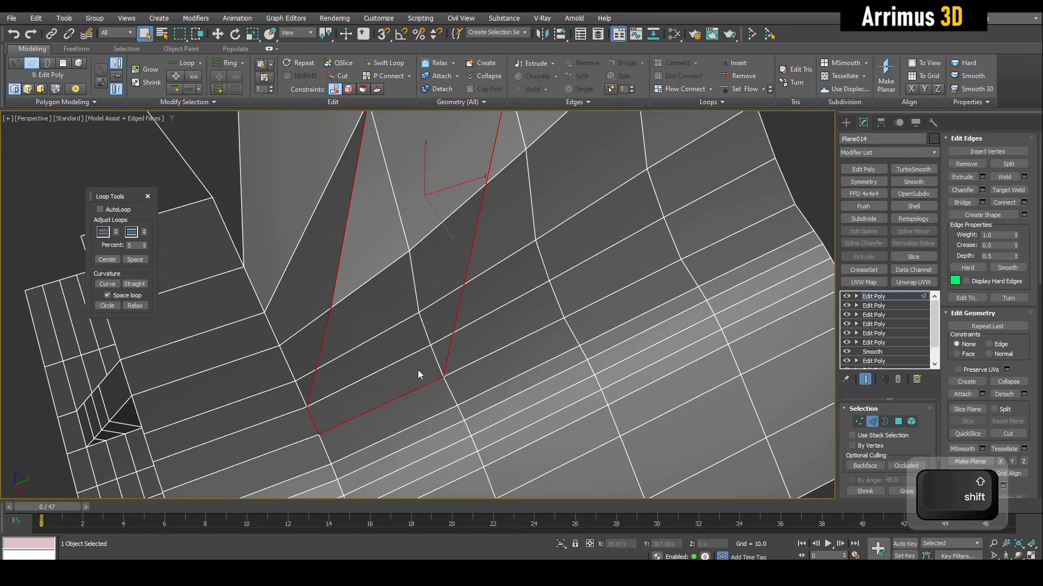
middle_click_drag(418, 370, 460, 400, "alt")
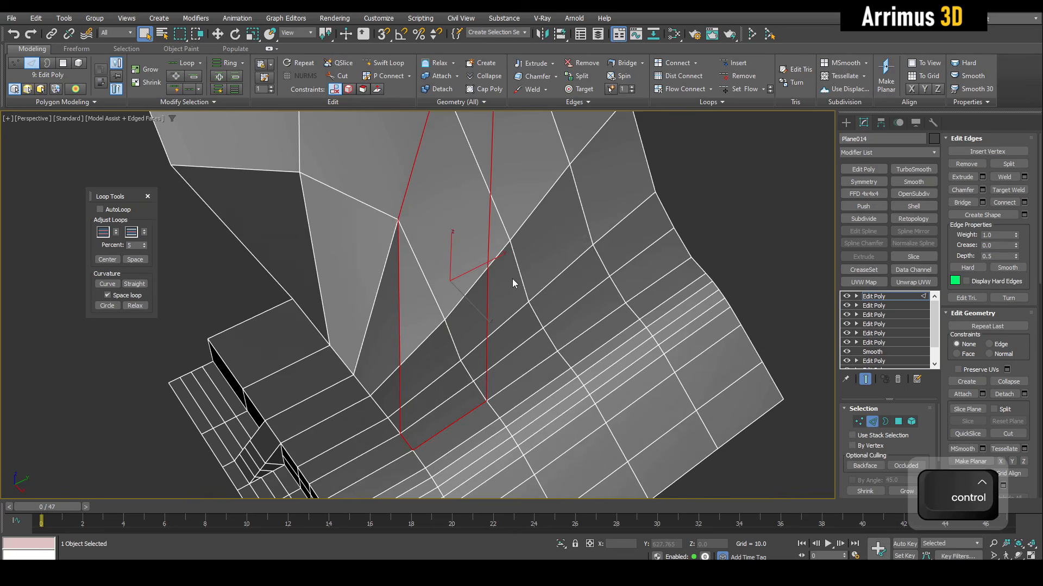
middle_click_drag(513, 279, 513, 376)
double_click(415, 265, "alt")
middle_click_drag(464, 320, 473, 394, "alt")
left_click_drag(471, 428, 486, 474)
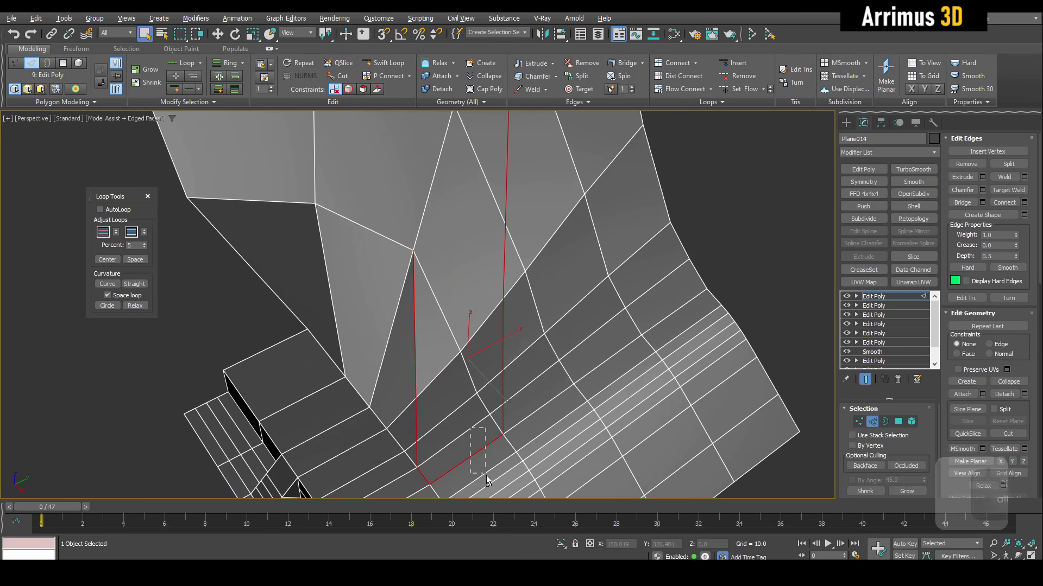
middle_click_drag(475, 482, 561, 324, "alt")
scroll(510, 368, "up", 3)
scroll(490, 299, "down", 3)
- Select all vertices, hide the edged faces, and apply TurboSmooth with 2 iterations to check the smoothed ramp surface
key("1")
key("ctrl+a")
key("space")
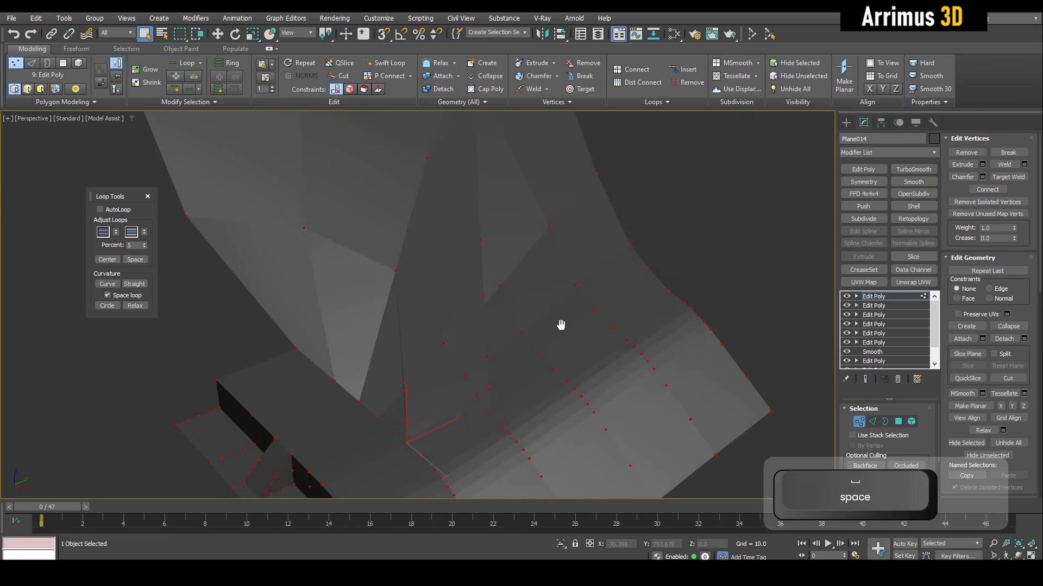
key("1")
left_click(920, 170)
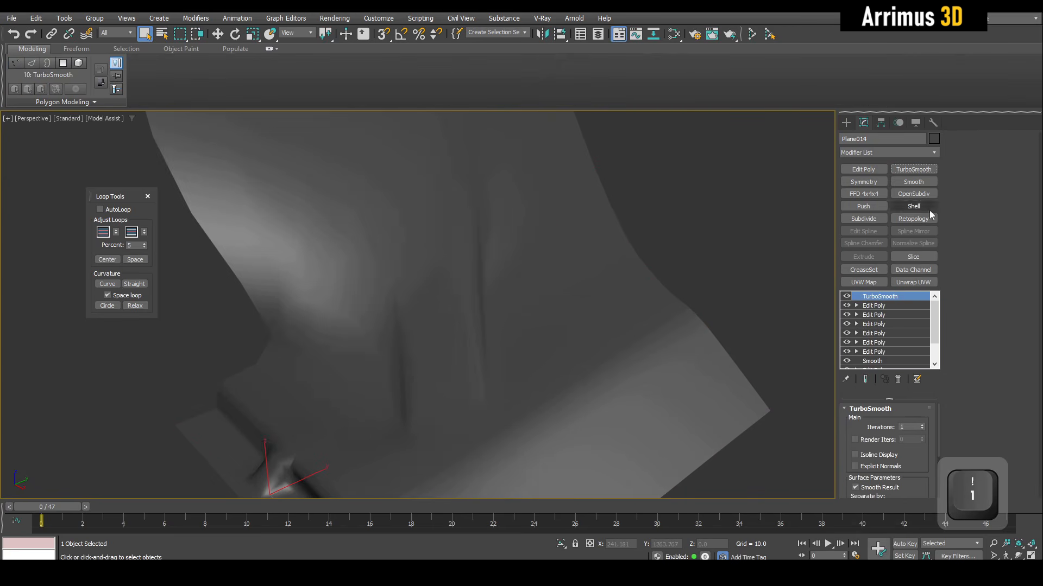
double_click(914, 428)
type("2")
scroll(588, 347, "down", 3)
middle_click_drag(603, 326, 538, 198, "alt")
scroll(541, 228, "down", 4)
scroll(513, 334, "up", 4)
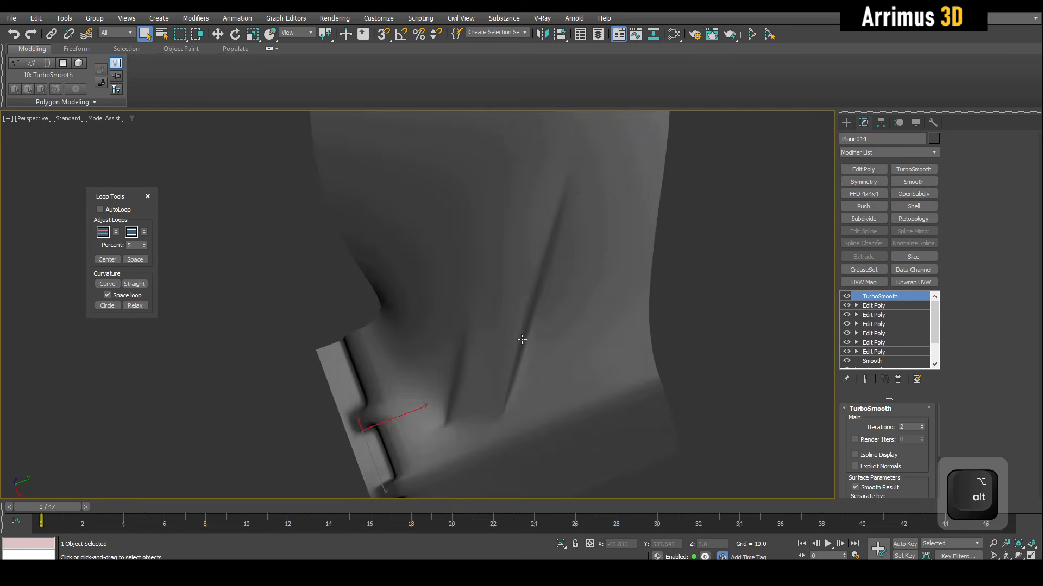
middle_click_drag(524, 335, 572, 317, "alt")
- Add a new Edit Poly beneath TurboSmooth and turn the edged faces display back on to inspect the mesh
left_click(894, 306)
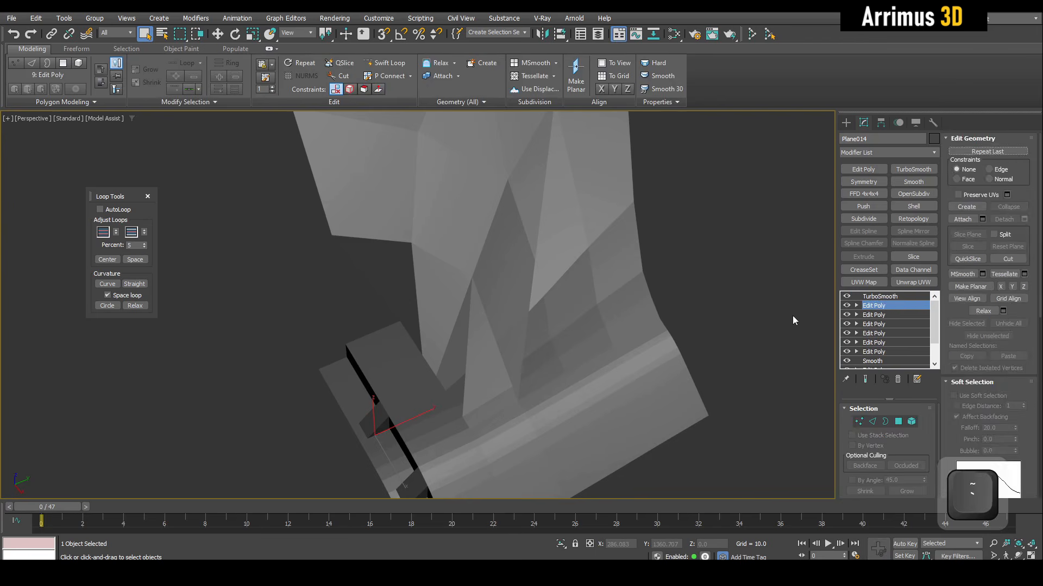
key("1")
key("space")
key("1")
scroll(651, 291, "down", 5)
middle_click_drag(651, 291, 640, 326, "alt")
scroll(572, 250, "up", 5)
mouse_move(572, 250)
middle_mouse_down("alt")
mouse_move(586, 327)
mouse_move(599, 310)
middle_mouse_up("alt")
key("space")
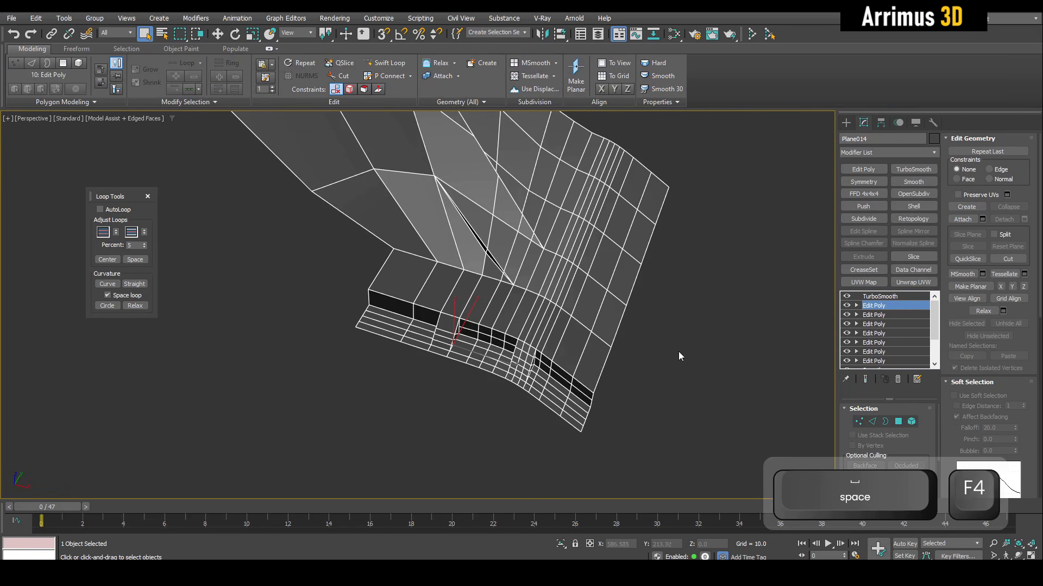
middle_click_drag(679, 356, 658, 387, "alt")
middle_click_drag(709, 441, 708, 432, "alt")
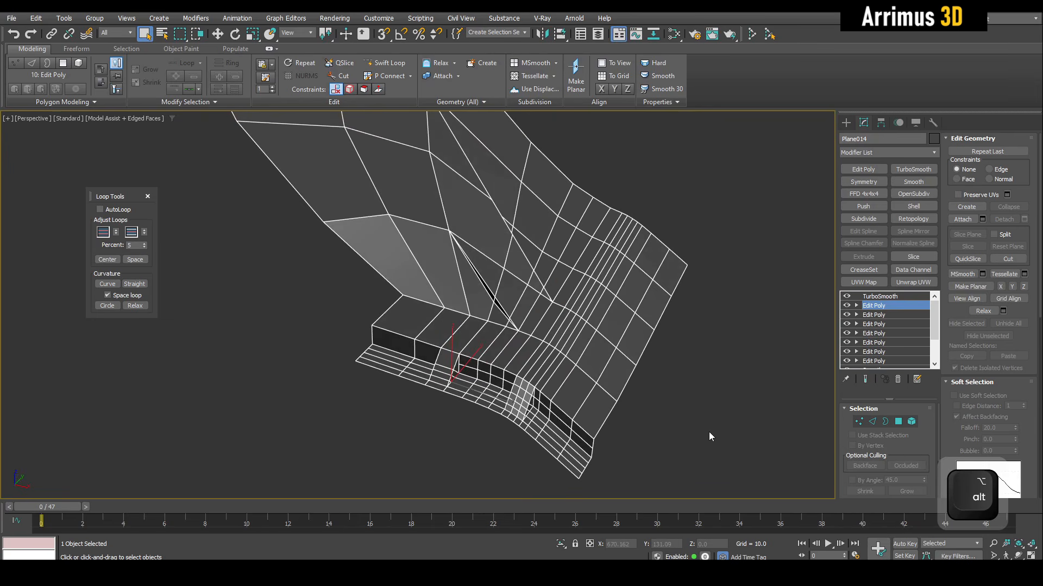